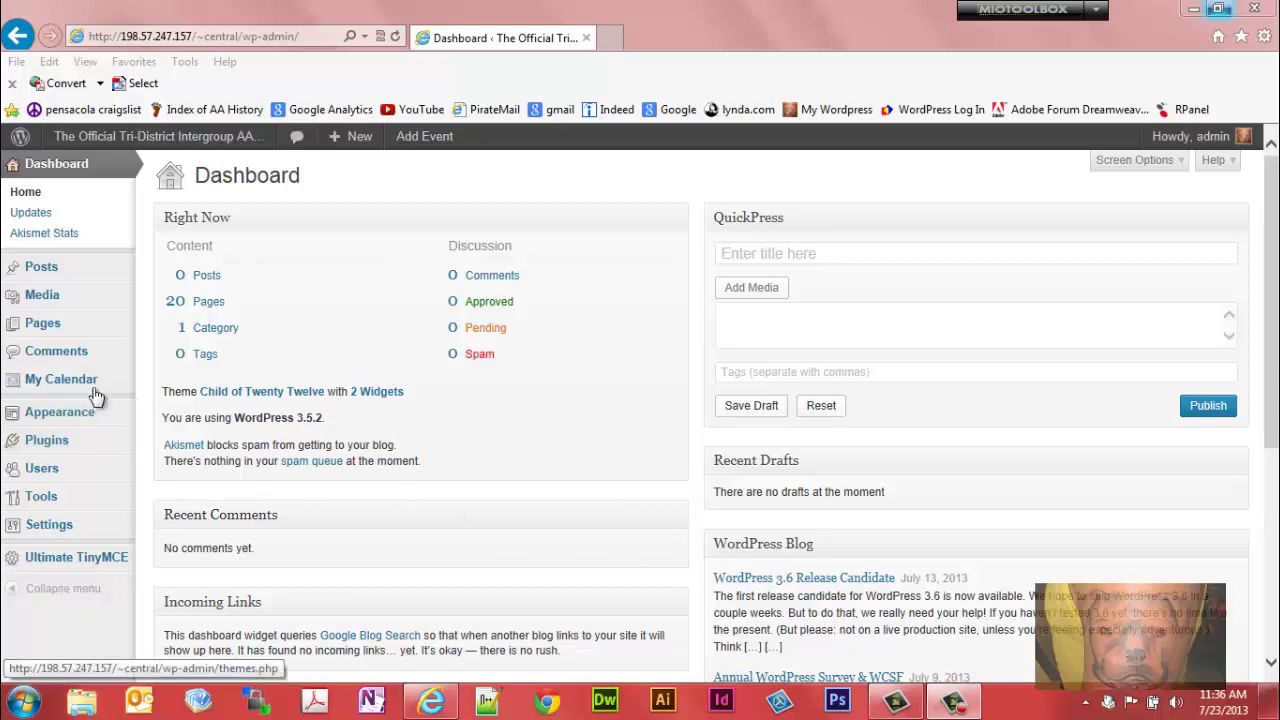
Create a new My Calendar event and set its Event Category to Events
{"action": "mouse_move", "coordinate": [96, 386]}
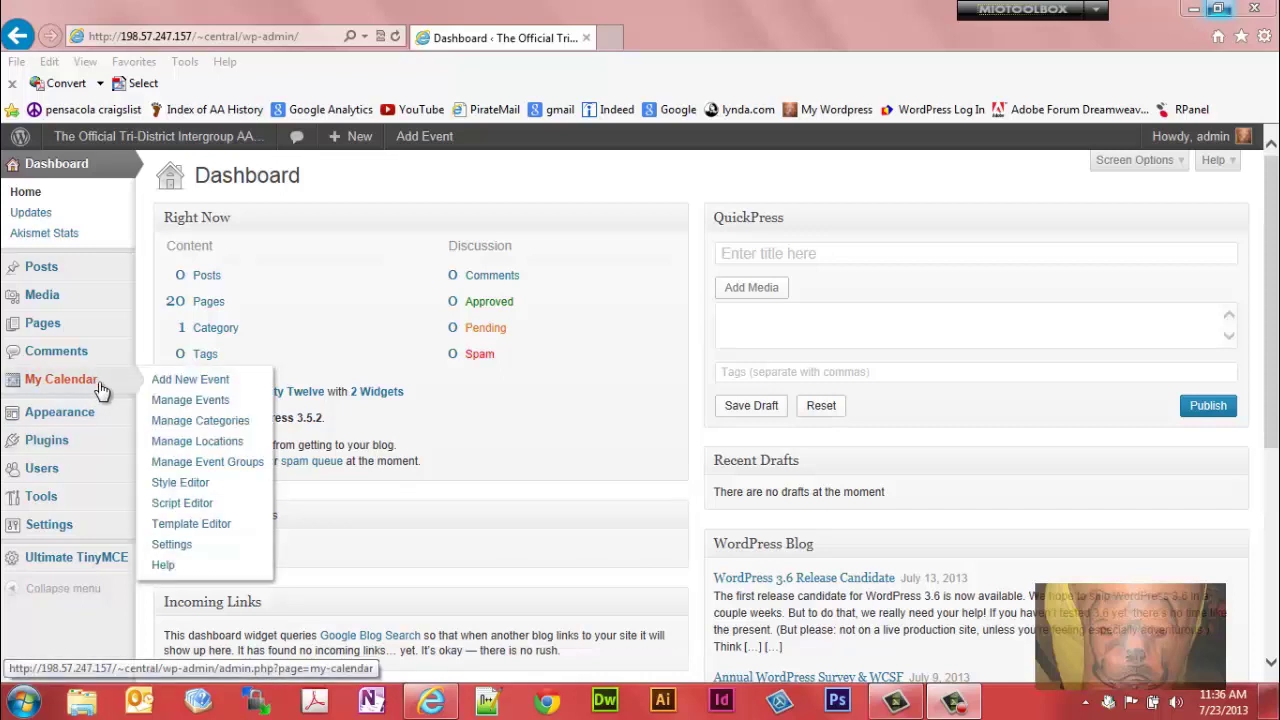
{"action": "left_click", "coordinate": [195, 390]}
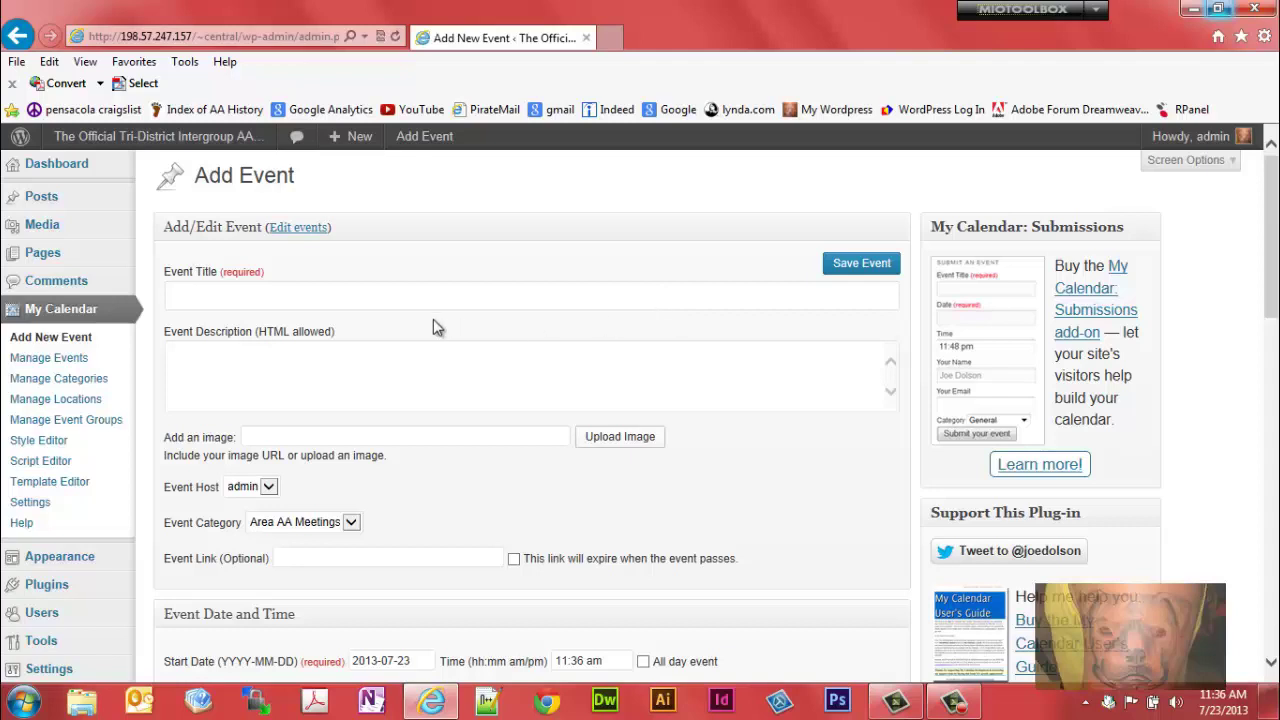
{"action": "left_click", "coordinate": [352, 527]}
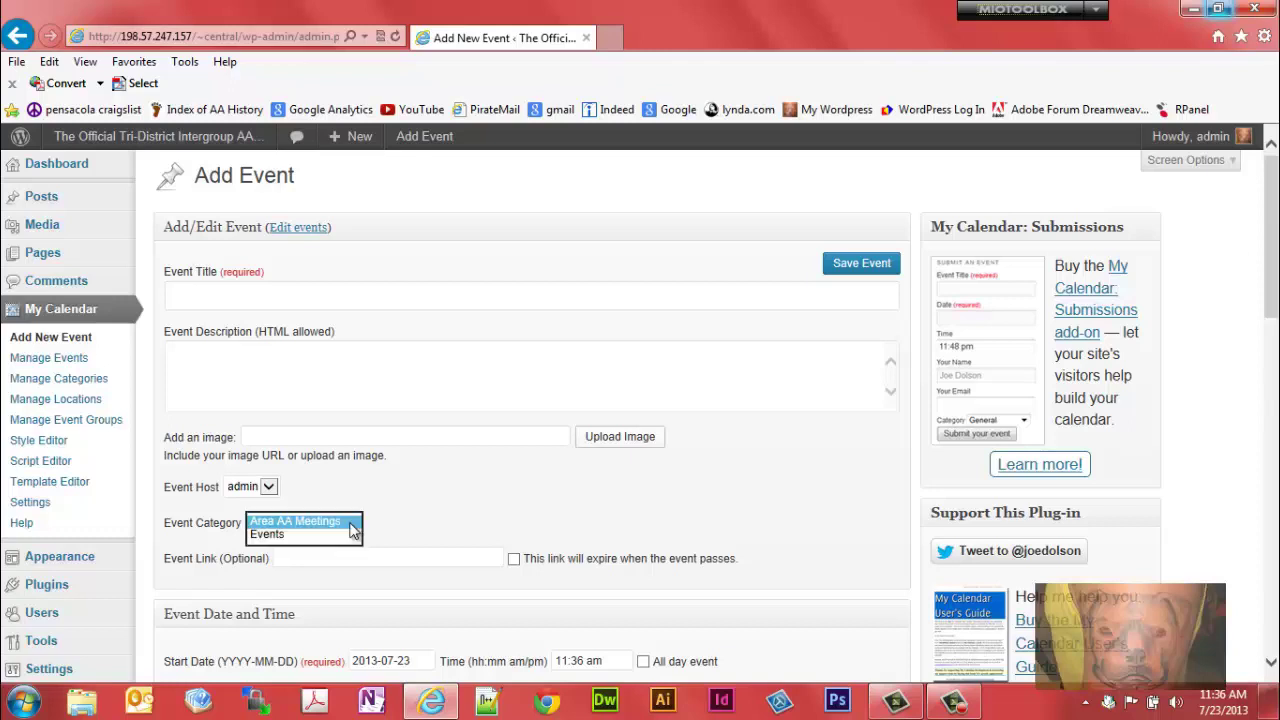
{"action": "left_click", "coordinate": [329, 543]}
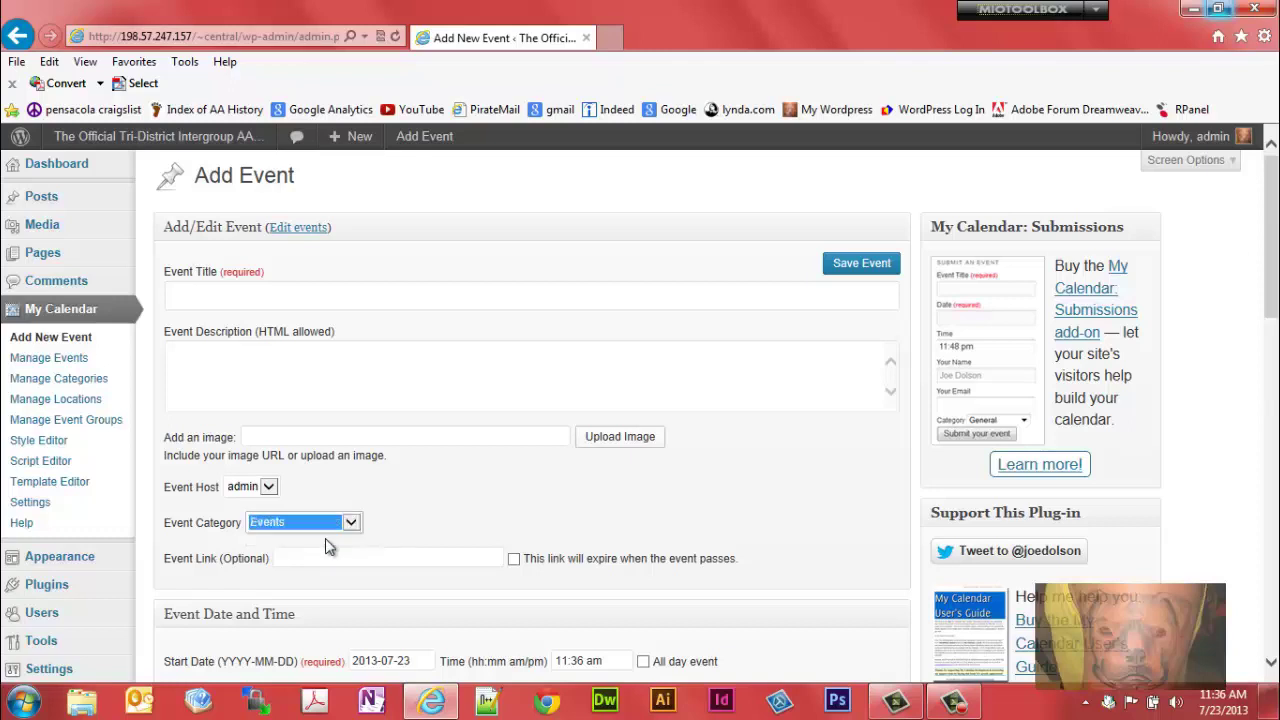
Enter 'My New Event' as the event title, capitalising 'New'
{"action": "left_click", "coordinate": [266, 296]}
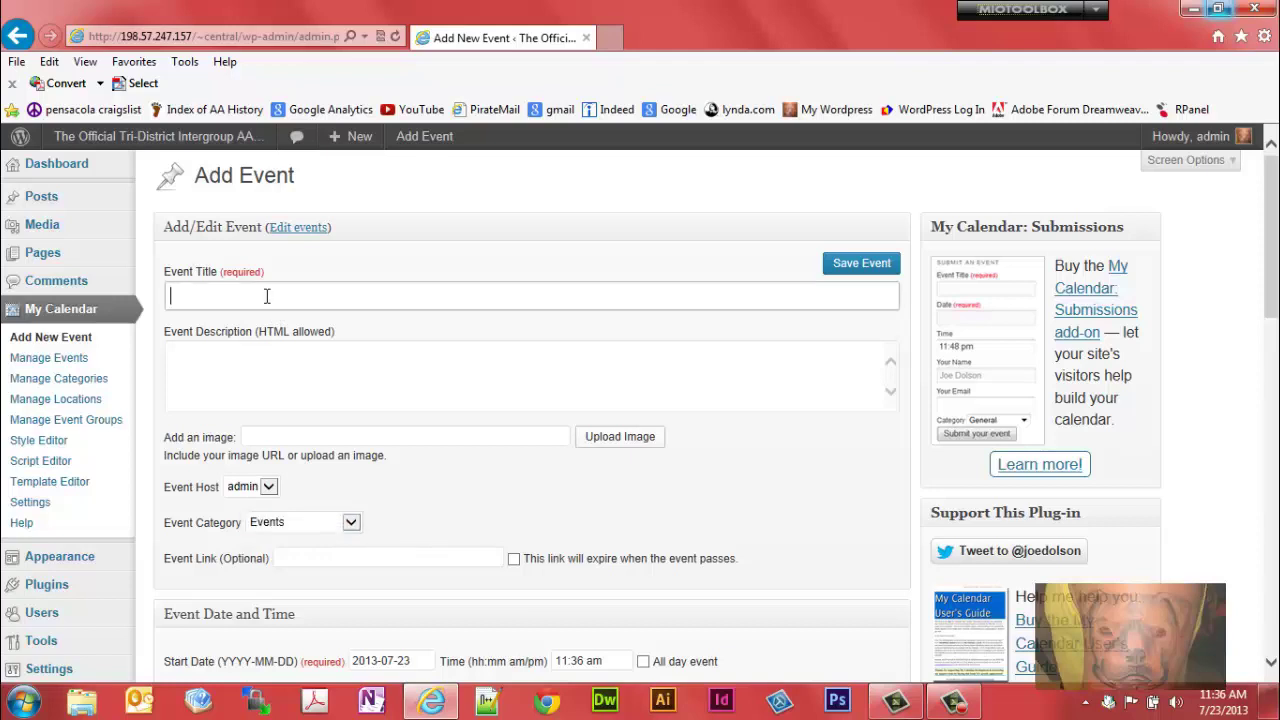
{"action": "type", "text": "My n"}
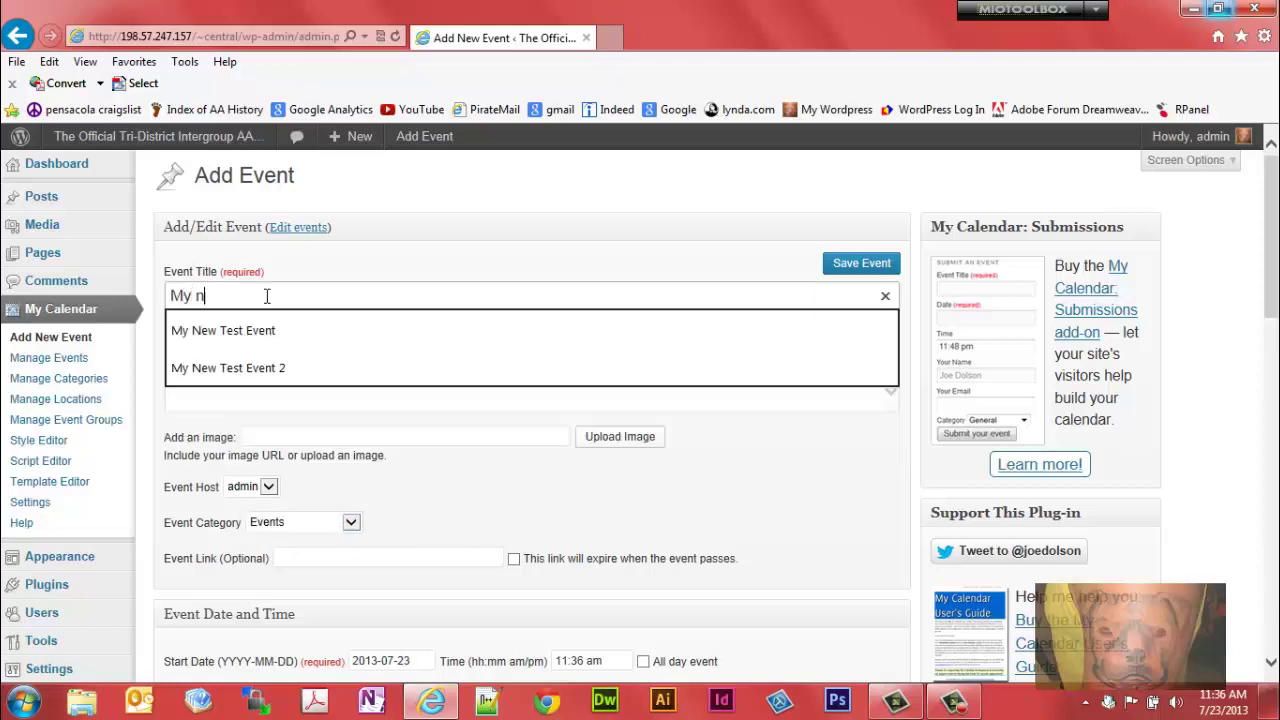
{"action": "type", "text": "ew Event"}
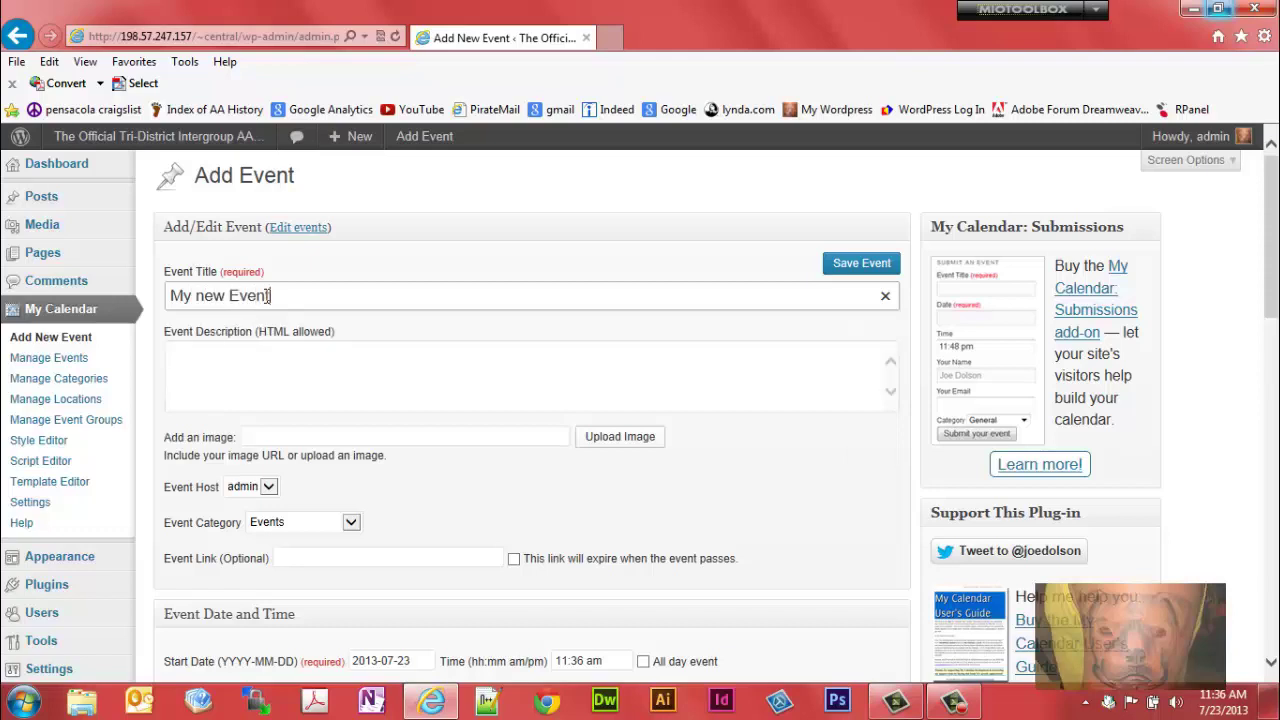
{"action": "left_click", "coordinate": [213, 301]}
{"action": "key", "text": "BackSpace"}
{"action": "type", "text": "N"}
Complete the title as 'My New Event O/D 2:00pm' and copy it
{"action": "left_click", "coordinate": [279, 294]}
{"action": "left_click_drag", "start_coordinate": [279, 294], "coordinate": [250, 295]}
{"action": "left_click", "coordinate": [291, 295]}
{"action": "type", "text": "O/"}
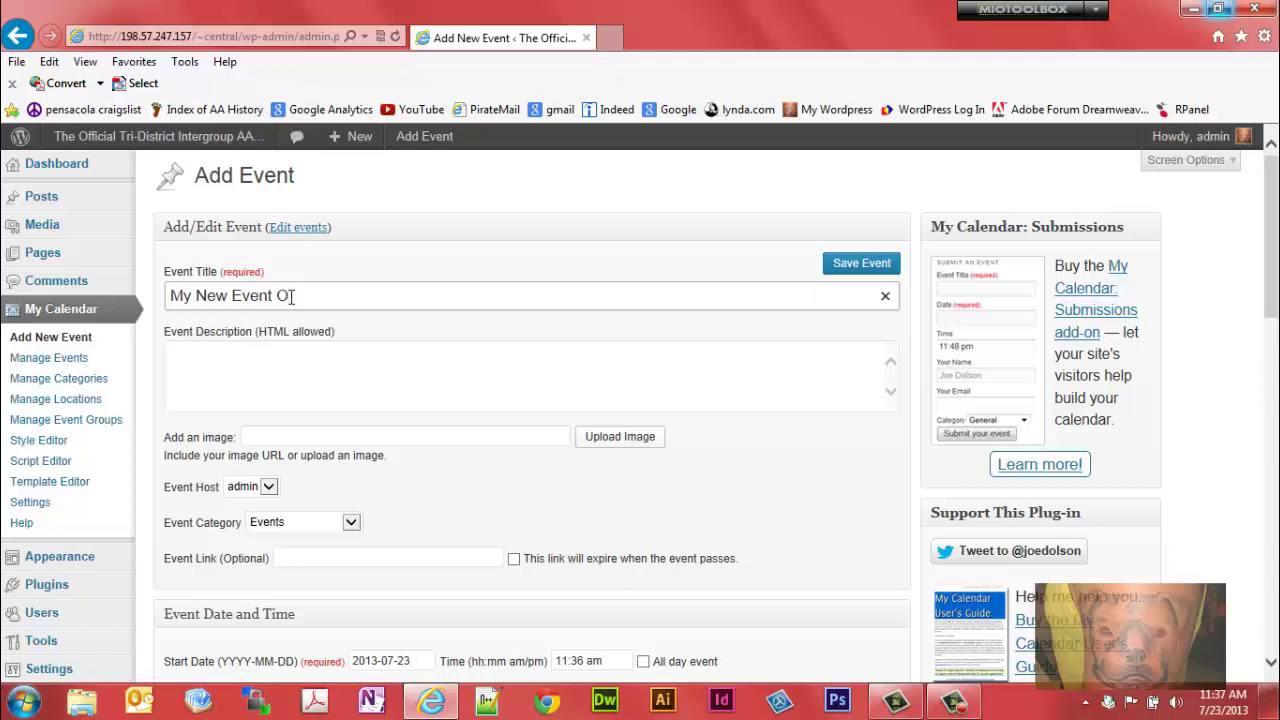
{"action": "type", "text": "D 2:00pm"}
{"action": "left_click", "coordinate": [289, 296]}
{"action": "type", "text": "/"}
{"action": "left_click", "coordinate": [378, 295]}
{"action": "left_click_drag", "start_coordinate": [378, 295], "coordinate": [165, 298]}
{"action": "key", "text": "ctrl+c"}
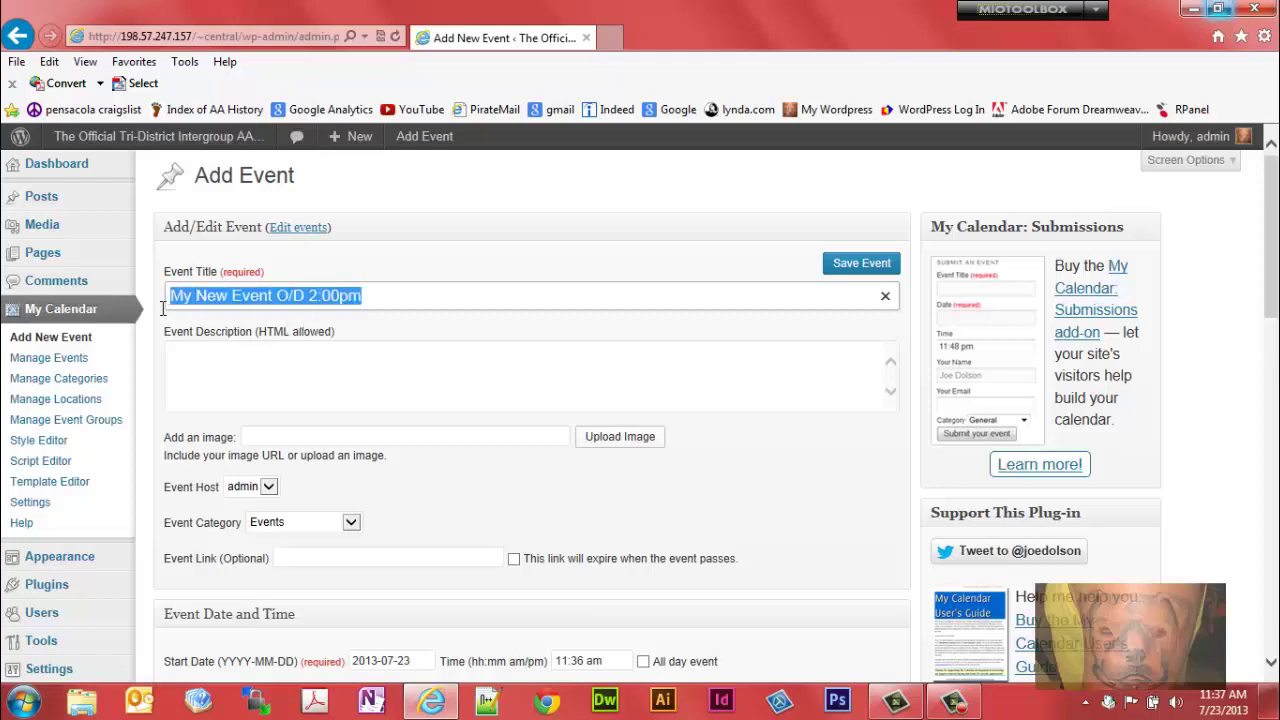
Paste the title into the description, trimmed to 'My New Event'
{"action": "left_click", "coordinate": [228, 388]}
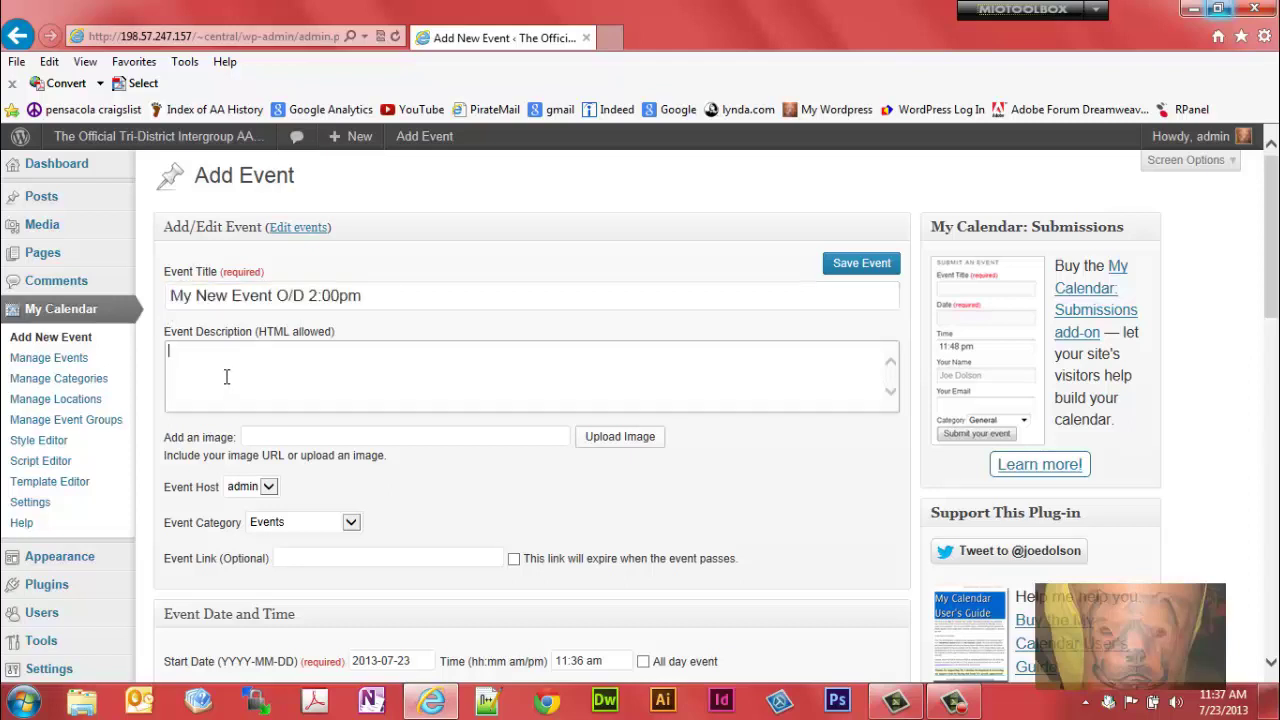
{"action": "key", "text": "ctrl+v"}
{"action": "left_click_drag", "start_coordinate": [309, 352], "coordinate": [267, 354]}
{"action": "key", "text": "BackSpace"}
{"action": "left_click_drag", "start_coordinate": [265, 352], "coordinate": [244, 349]}
{"action": "key", "text": "Return"}
Add lines 'Open Discussion', 'The Place' and '6111 Enterprise Dr., Pensacola' to the description
{"action": "type", "text": "Open D"}
{"action": "type", "text": "iscussio"}
{"action": "type", "text": "n"}
{"action": "type", "text": "The "}
{"action": "type", "text": "Place"}
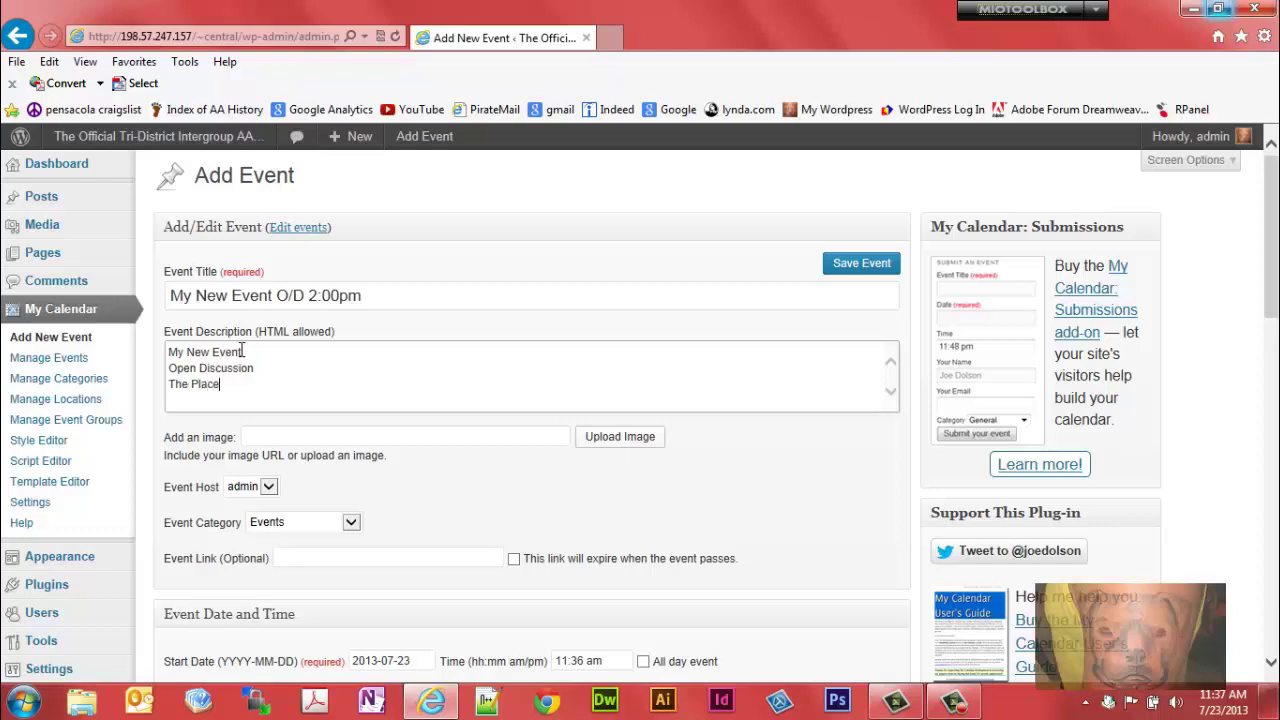
{"action": "key", "text": "Return"}
{"action": "type", "text": "6111 Enterprise Dr., Pensaco"}
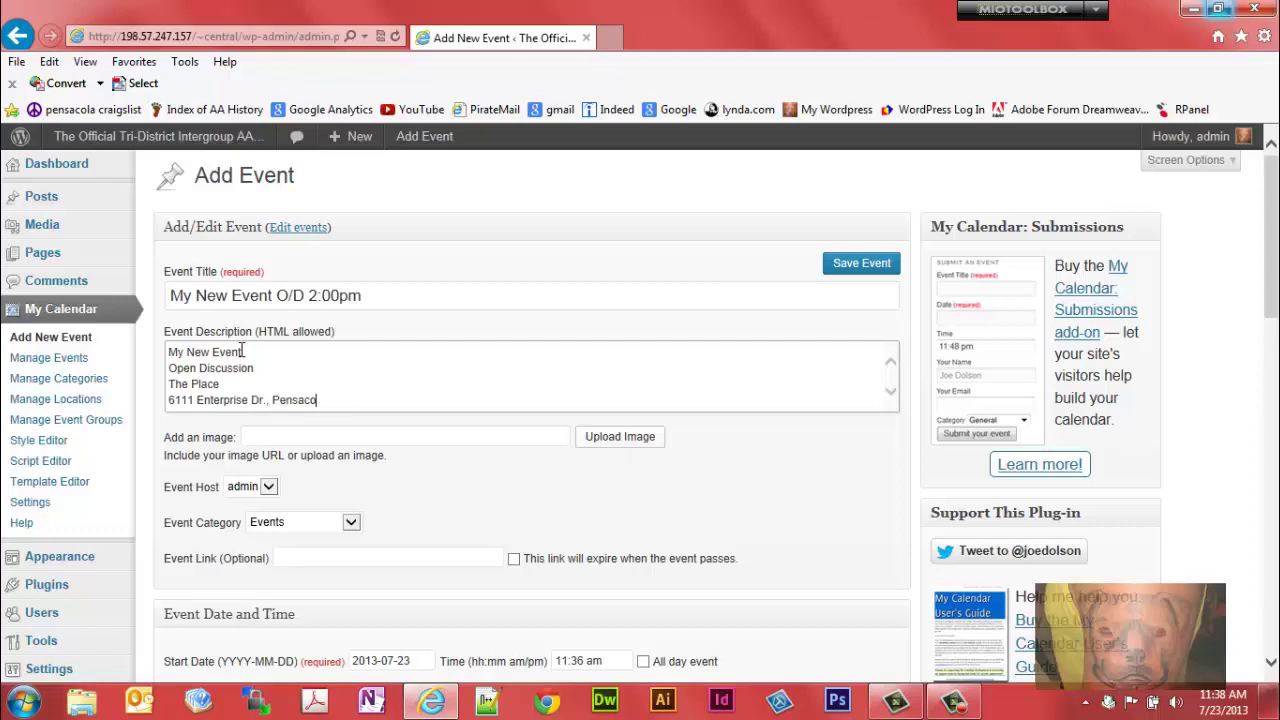
{"action": "type", "text": "la"}
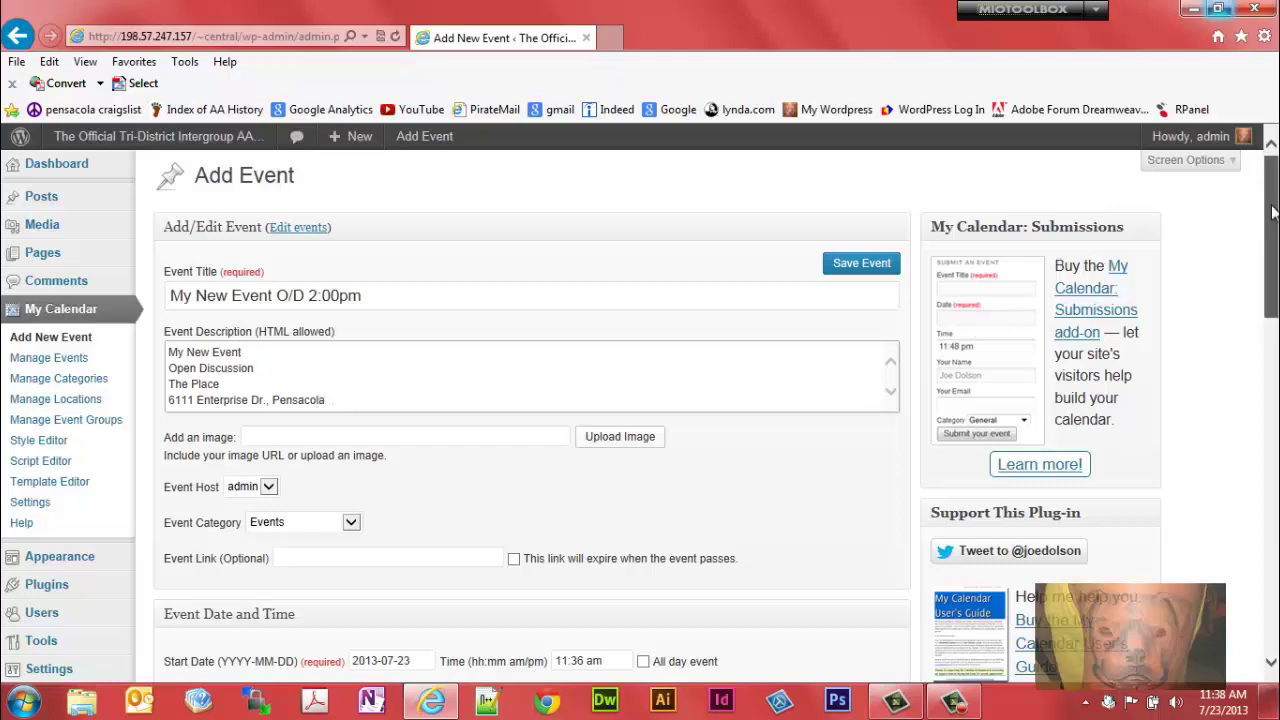
Set the event's start date to 2013-07-01
{"action": "left_click_drag", "start_coordinate": [1272, 212], "coordinate": [1274, 272]}
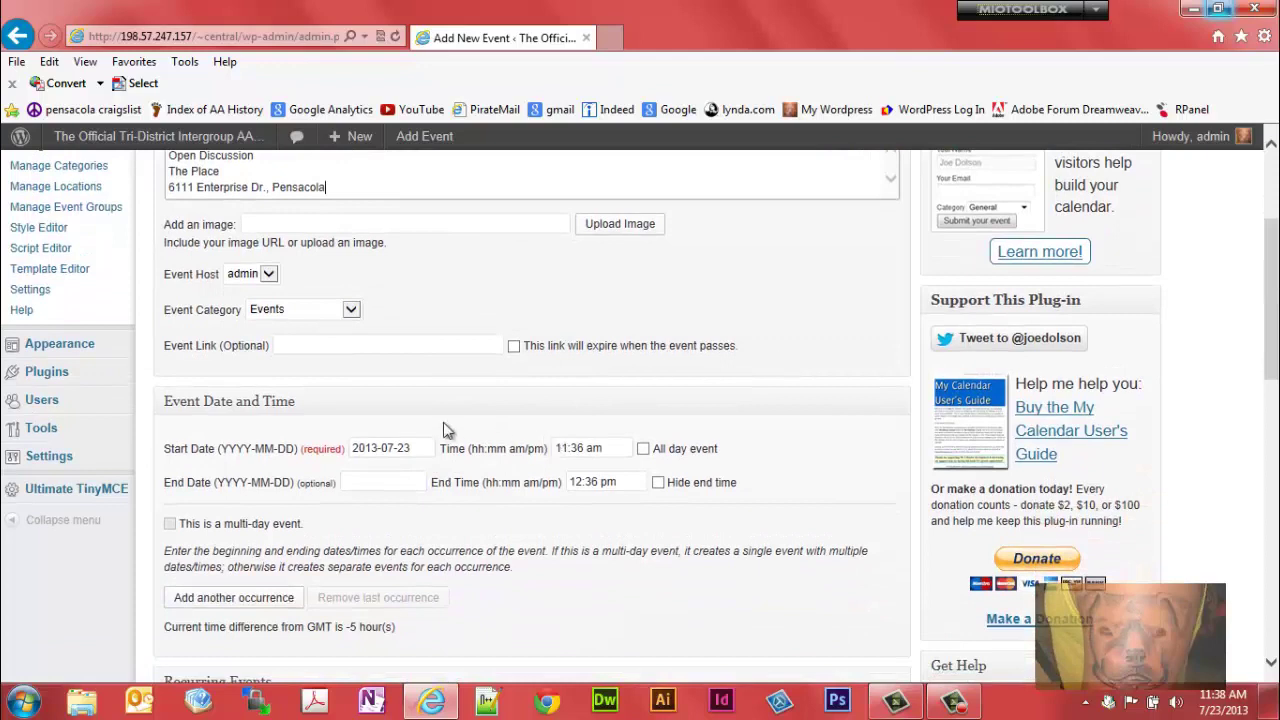
{"action": "left_click", "coordinate": [419, 447]}
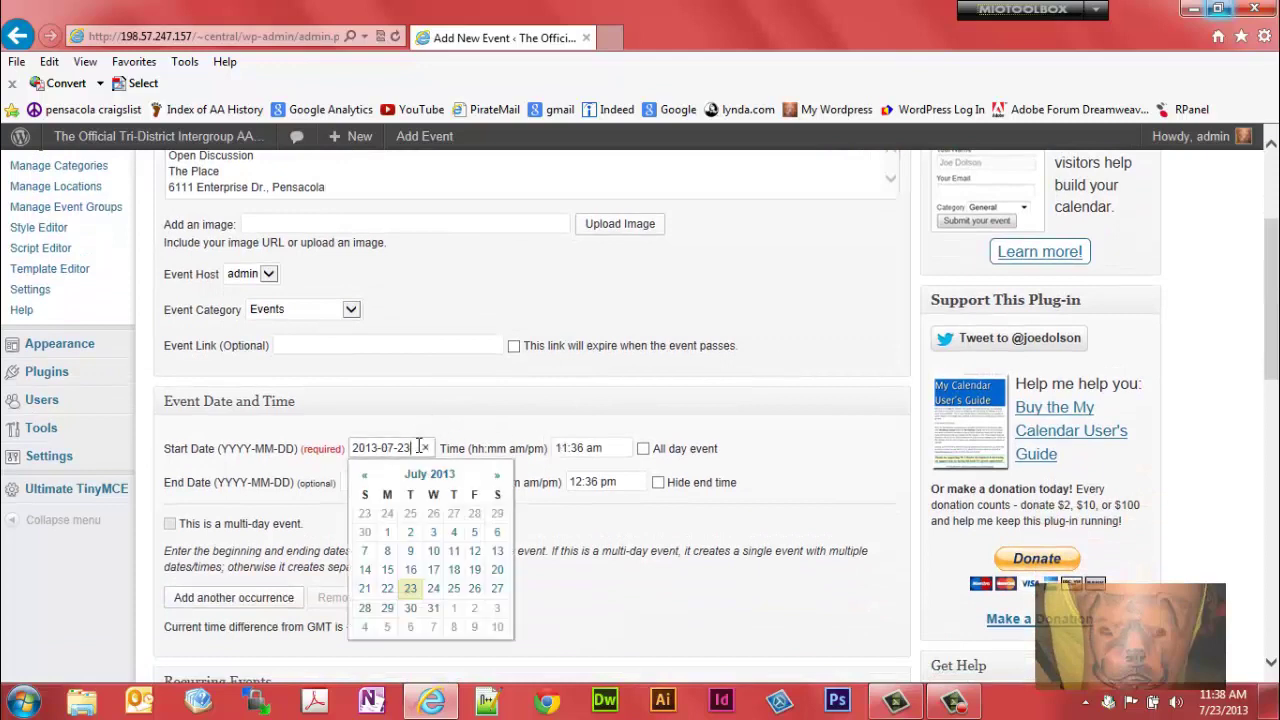
{"action": "left_click", "coordinate": [388, 533]}
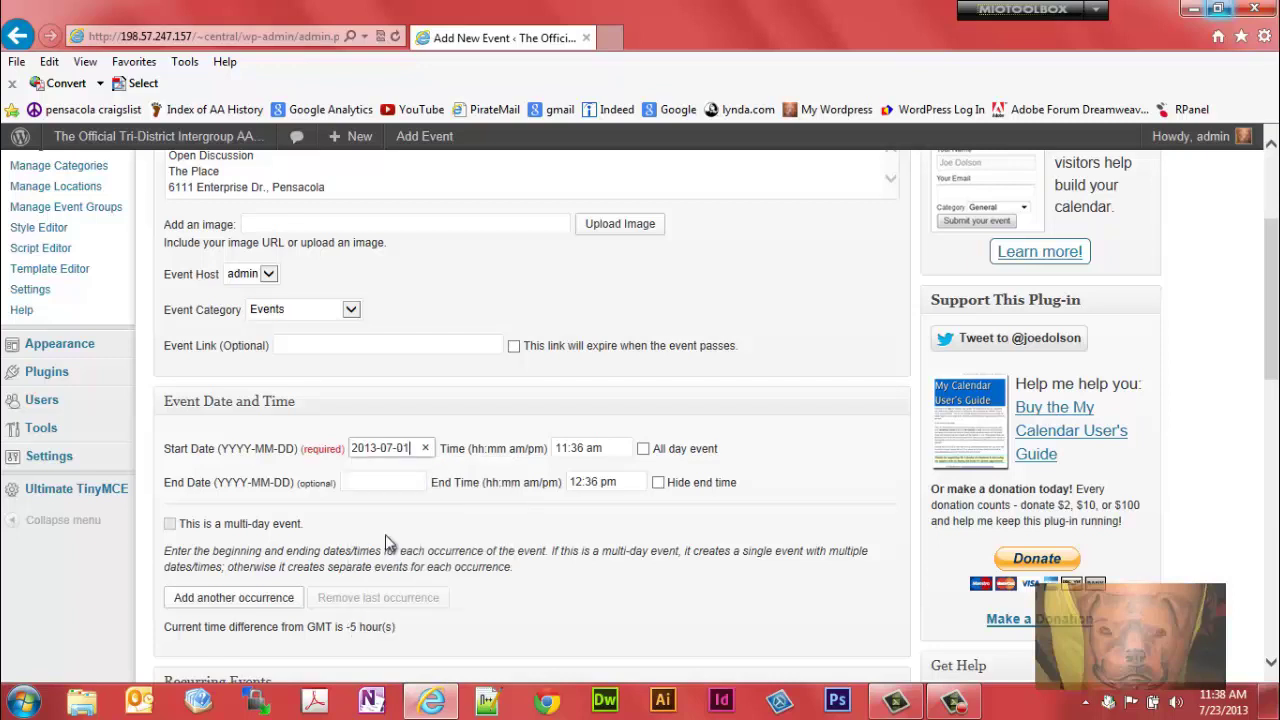
Set the start time to 2:00pm and hide the end time
{"action": "left_click", "coordinate": [617, 448]}
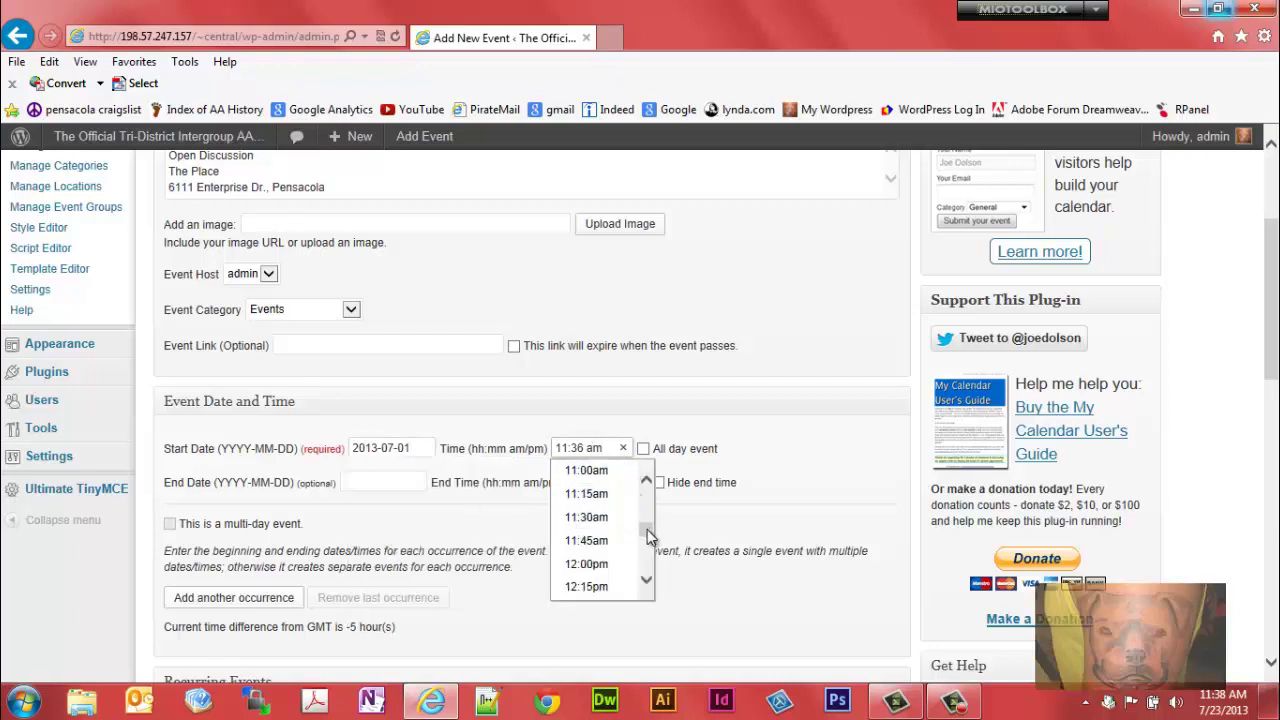
{"action": "left_click_drag", "start_coordinate": [647, 529], "coordinate": [648, 543]}
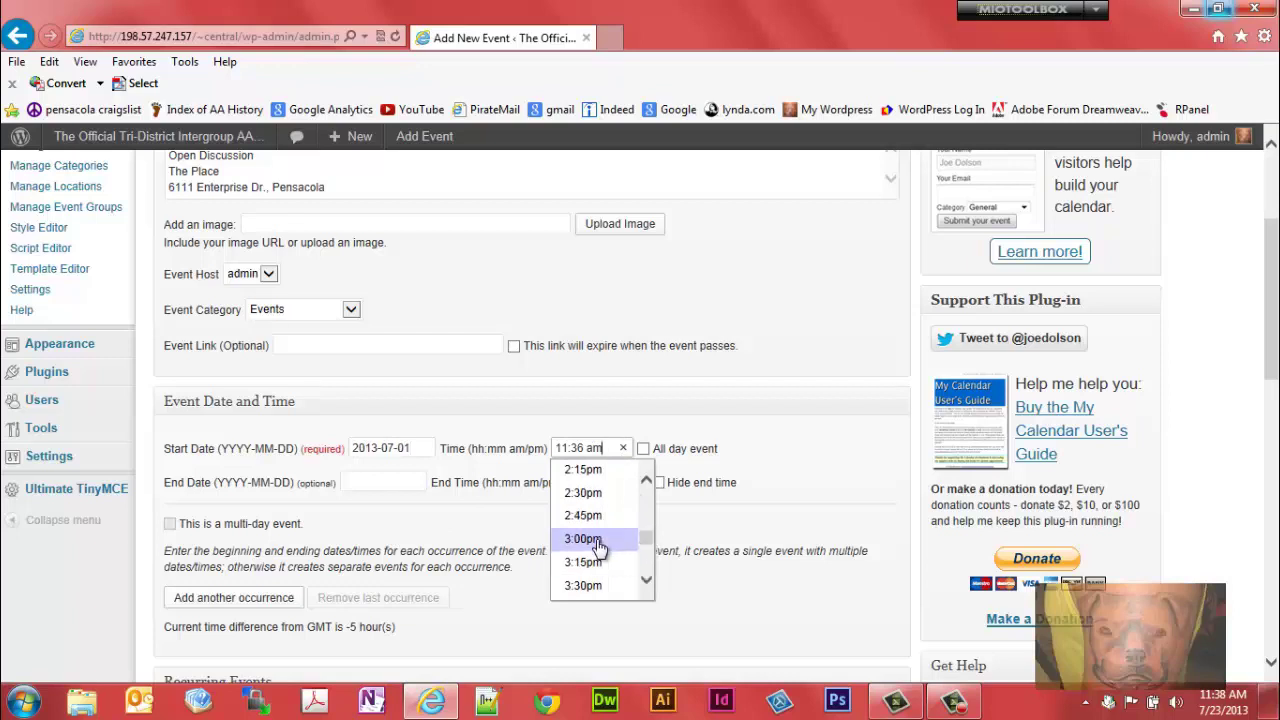
{"action": "left_click", "coordinate": [648, 482]}
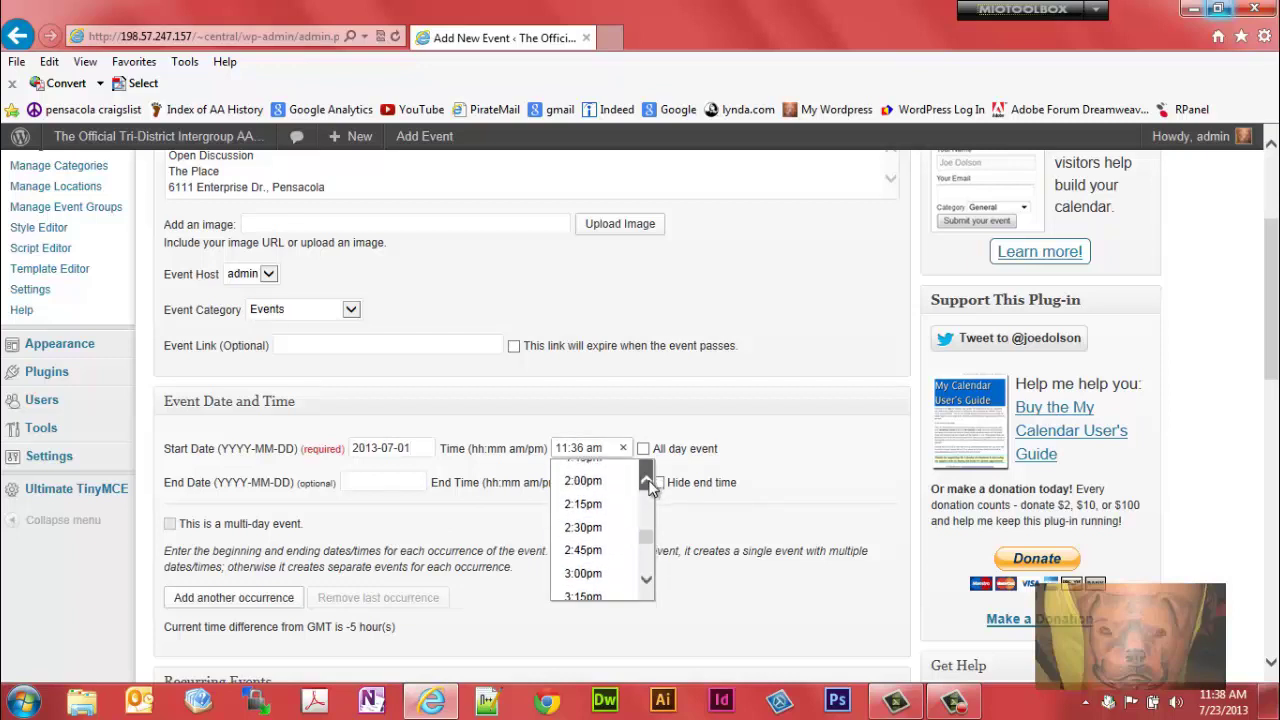
{"action": "left_click", "coordinate": [588, 470]}
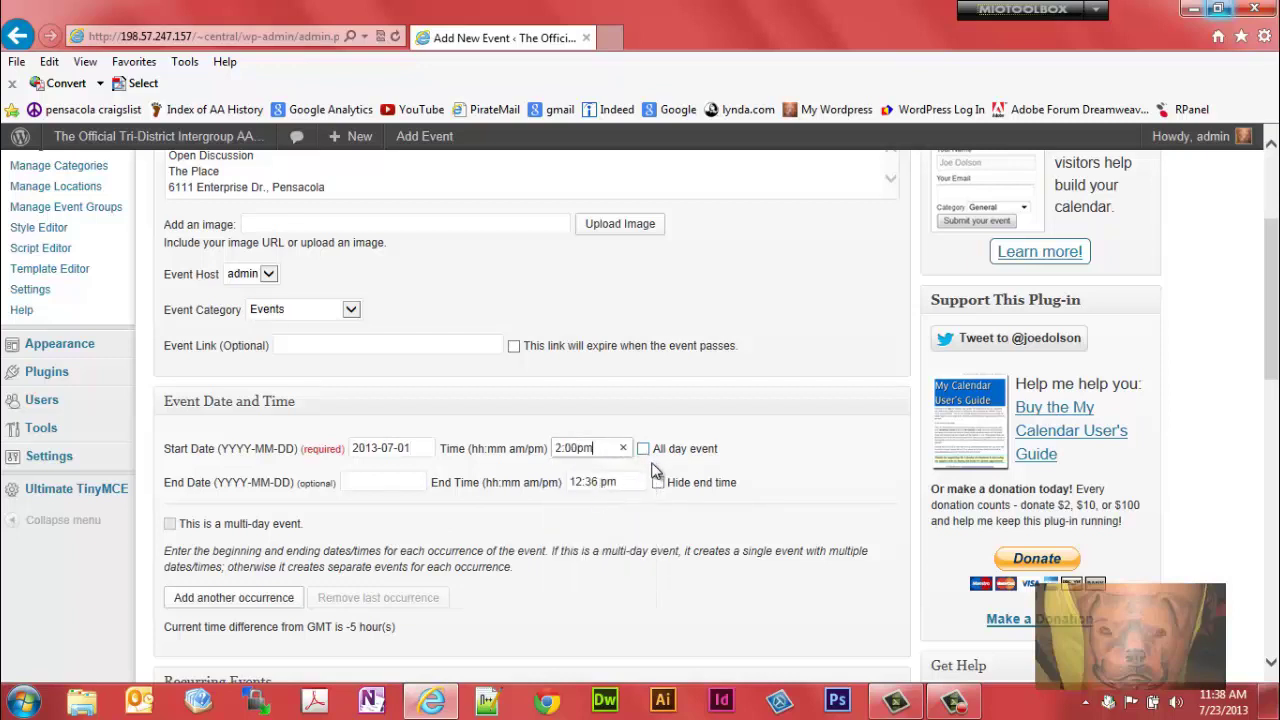
{"action": "left_click", "coordinate": [658, 483]}
{"action": "left_click", "coordinate": [496, 484]}
{"action": "left_click", "coordinate": [476, 468]}
Scroll to Recurring Events and open the 'Does not recur' options
{"action": "scroll", "coordinate": [1265, 303], "scroll_direction": "down", "scroll_amount": 3}
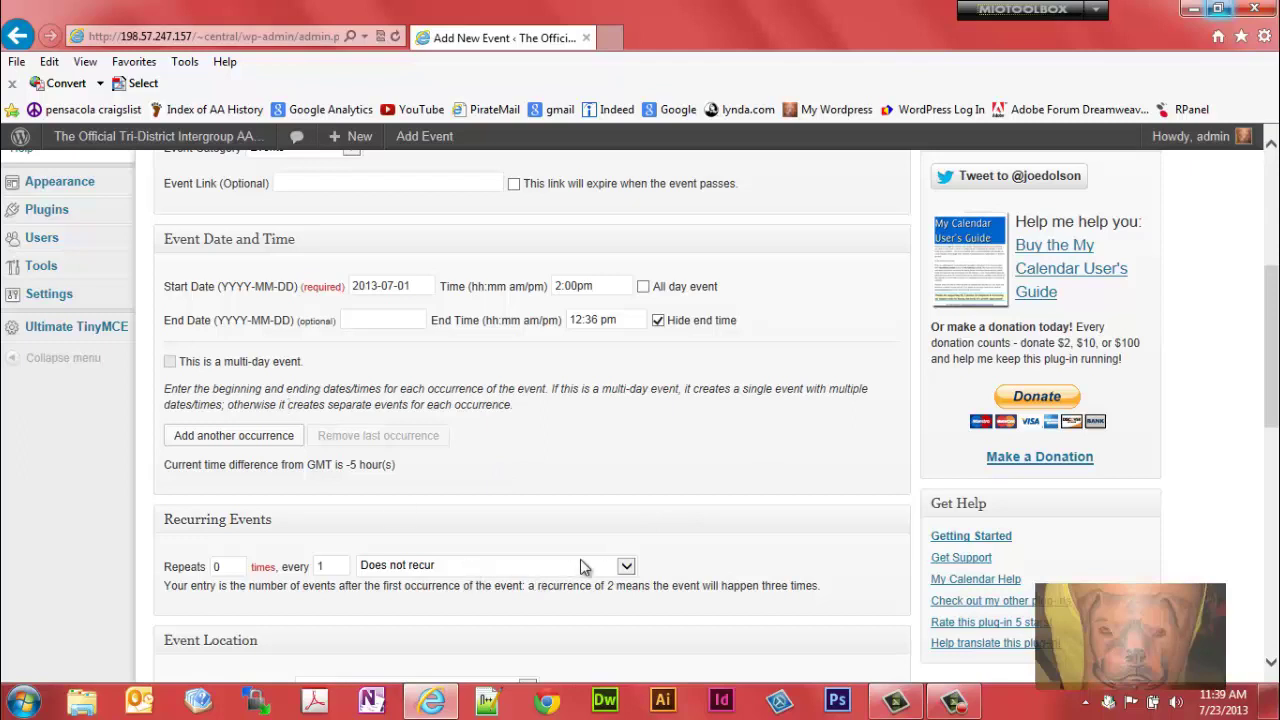
{"action": "left_click", "coordinate": [624, 568]}
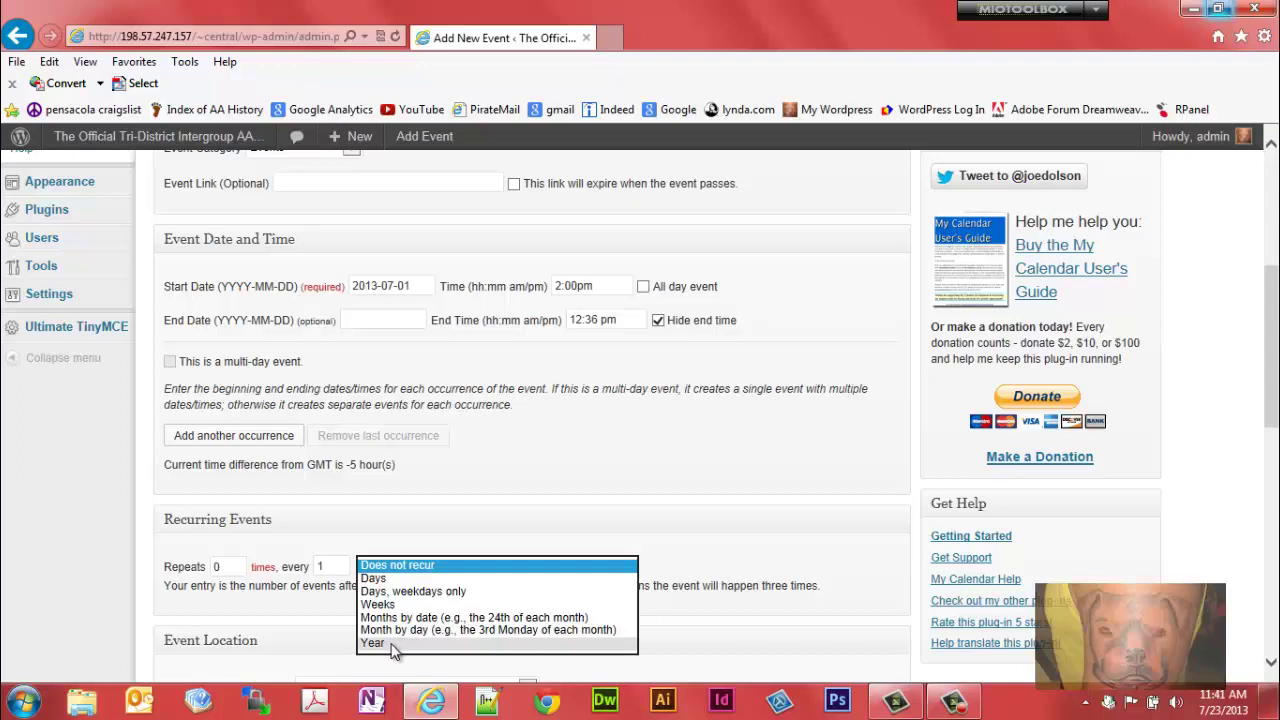
Set the event's recurrence to repeat every day (Days)
{"action": "left_click", "coordinate": [449, 476]}
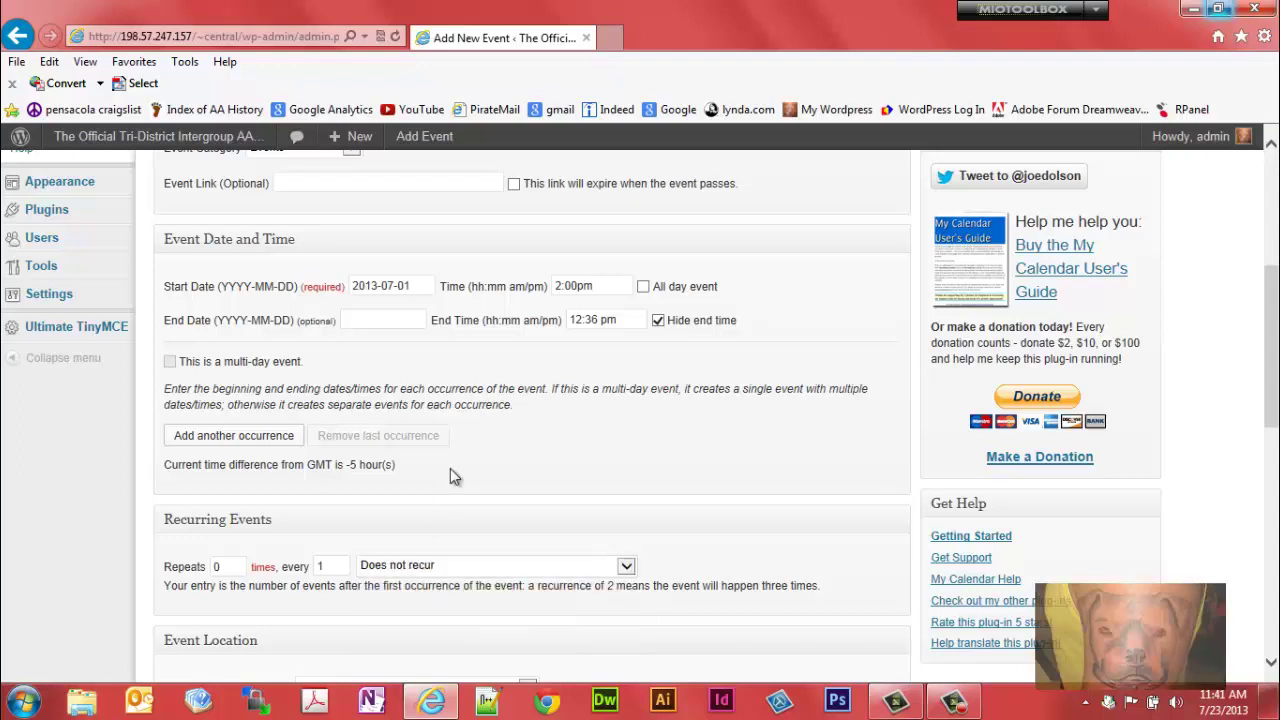
{"action": "left_click", "coordinate": [470, 568]}
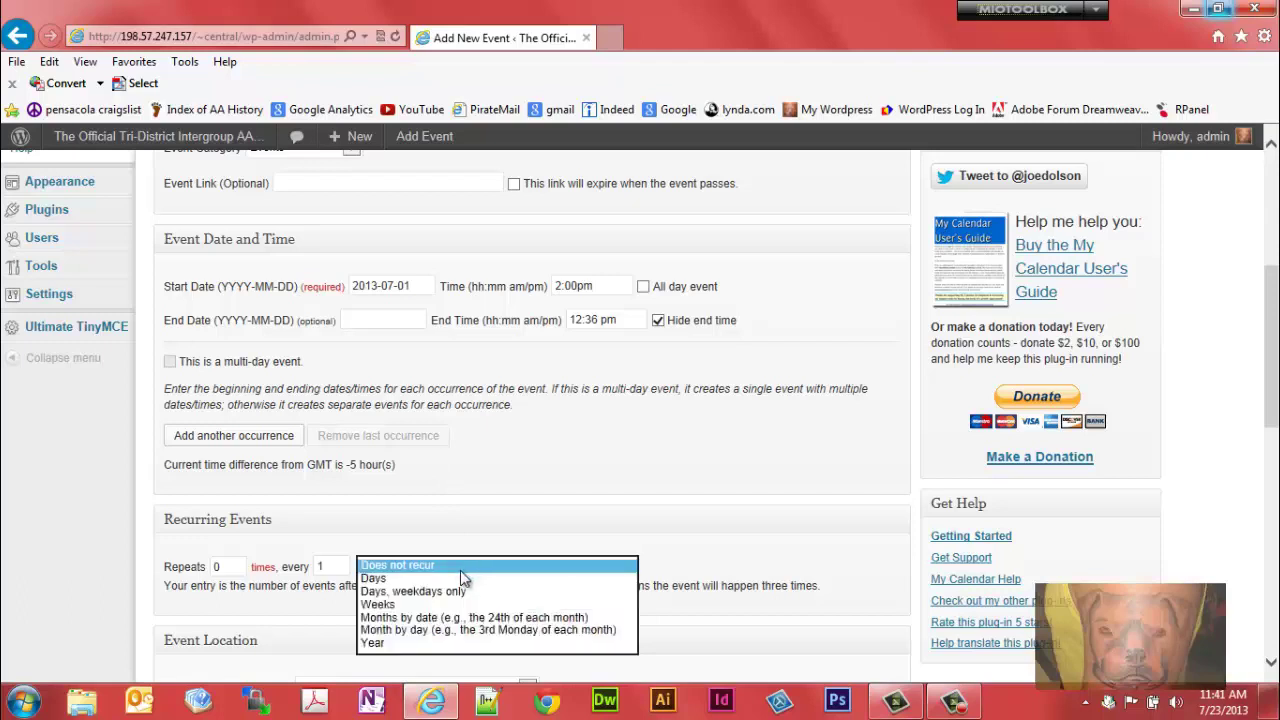
{"action": "left_click", "coordinate": [500, 512]}
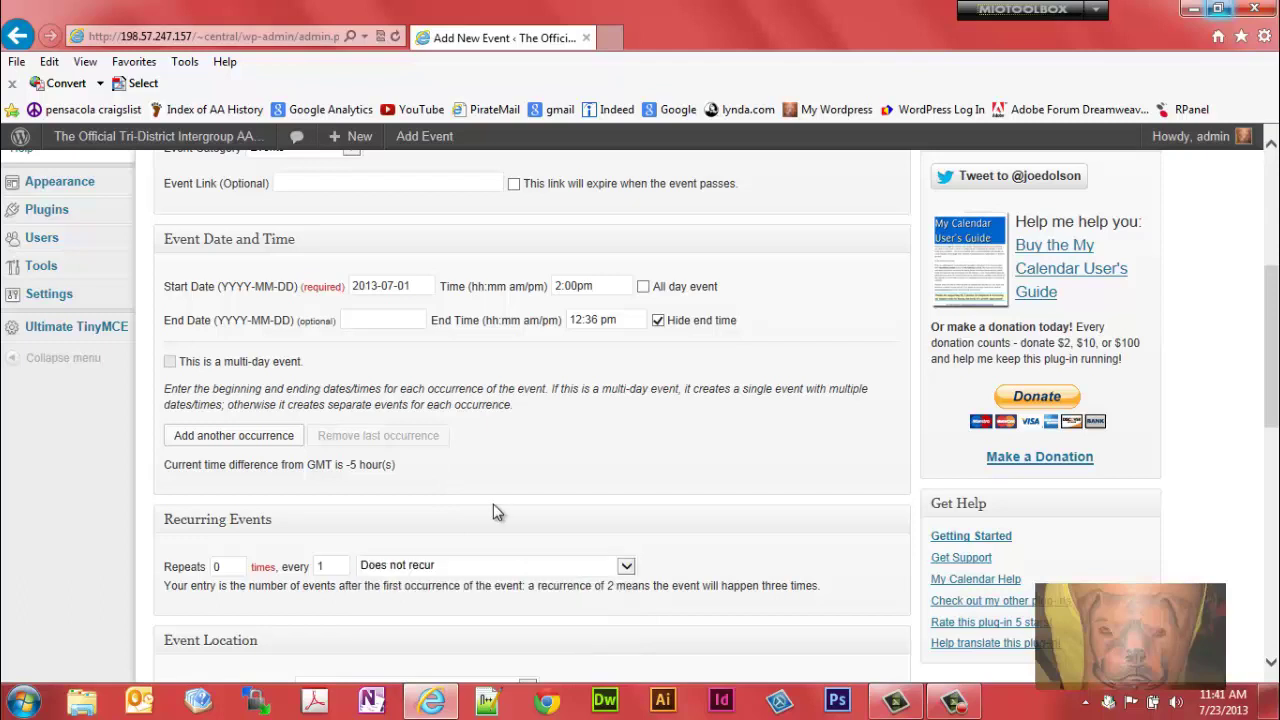
{"action": "left_click", "coordinate": [433, 568]}
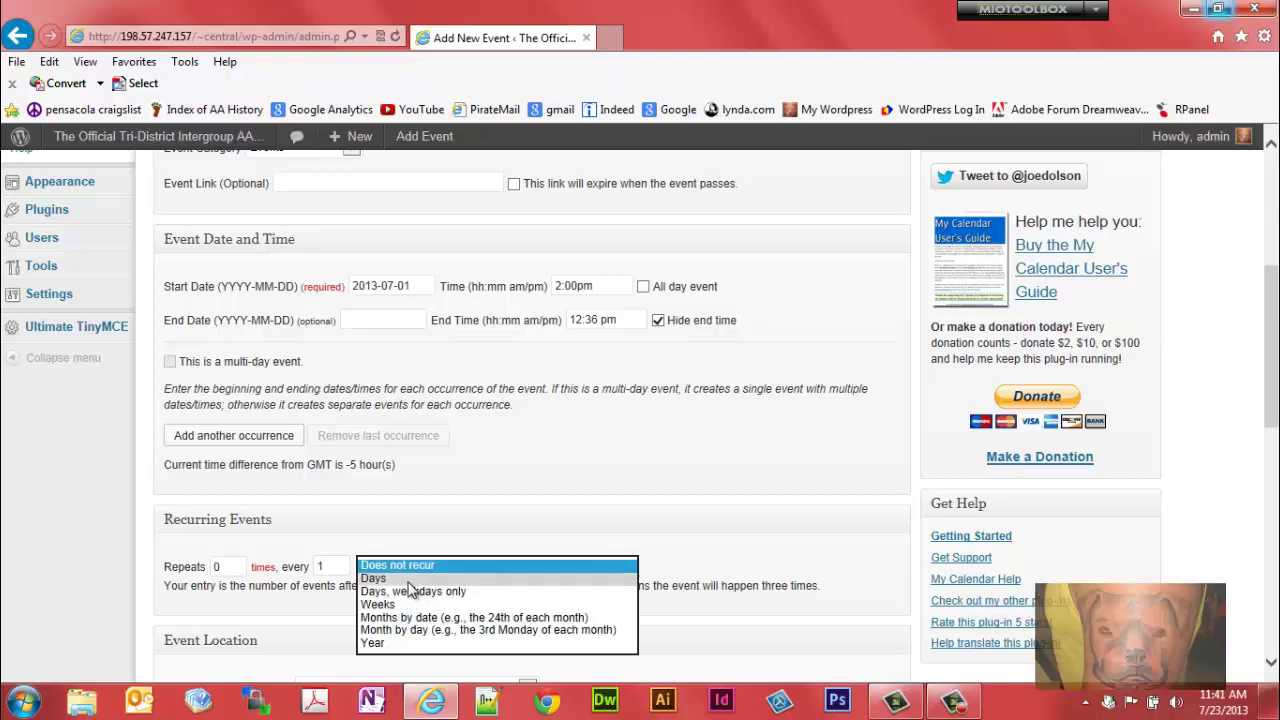
{"action": "left_click", "coordinate": [410, 579]}
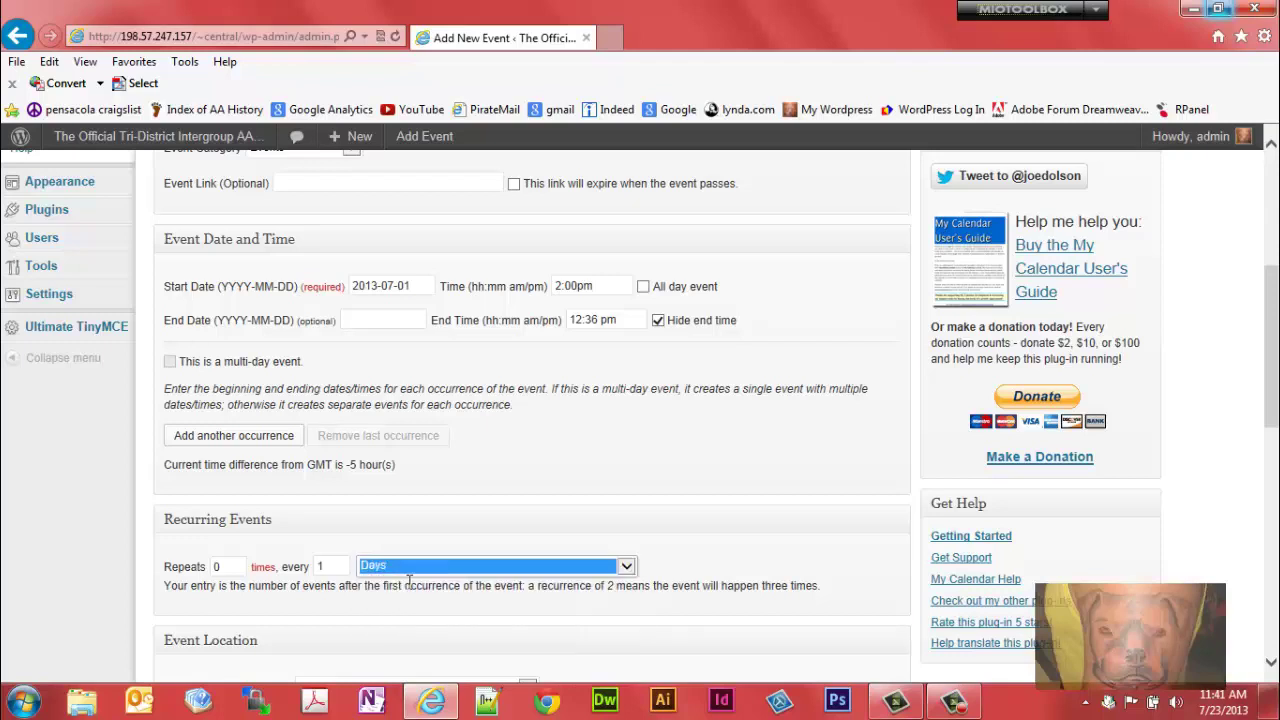
{"action": "left_click_drag", "start_coordinate": [1268, 407], "coordinate": [1268, 465]}
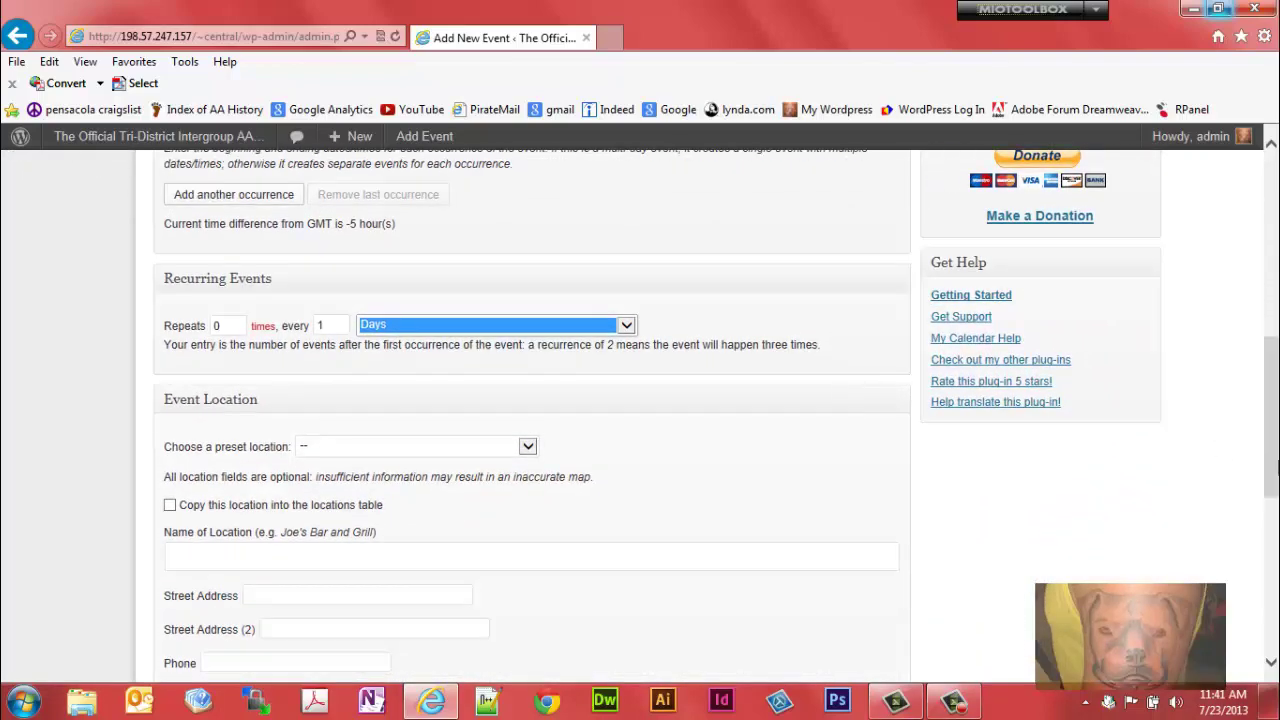
Open the 'Choose a preset location' list to browse available places
{"action": "left_click", "coordinate": [527, 447]}
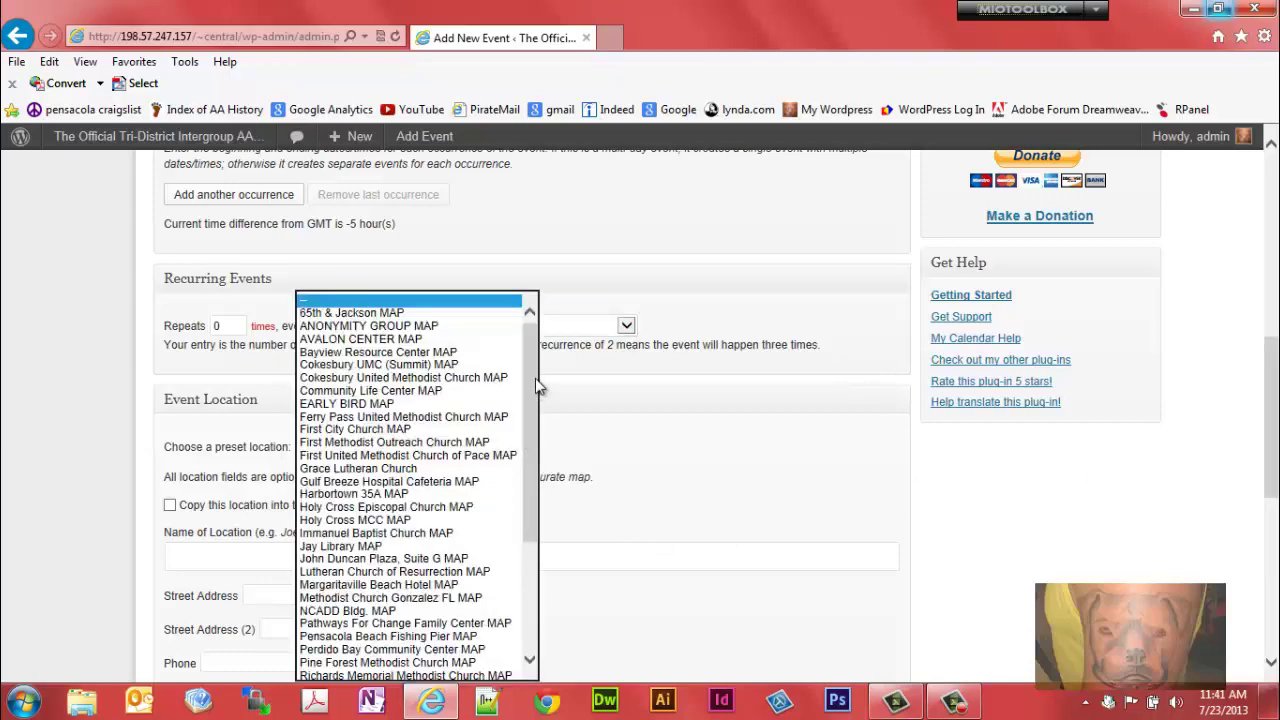
{"action": "mouse_move", "coordinate": [535, 378]}
{"action": "left_mouse_down"}
{"action": "mouse_move", "coordinate": [528, 505]}
{"action": "mouse_move", "coordinate": [536, 378]}
{"action": "left_mouse_up"}
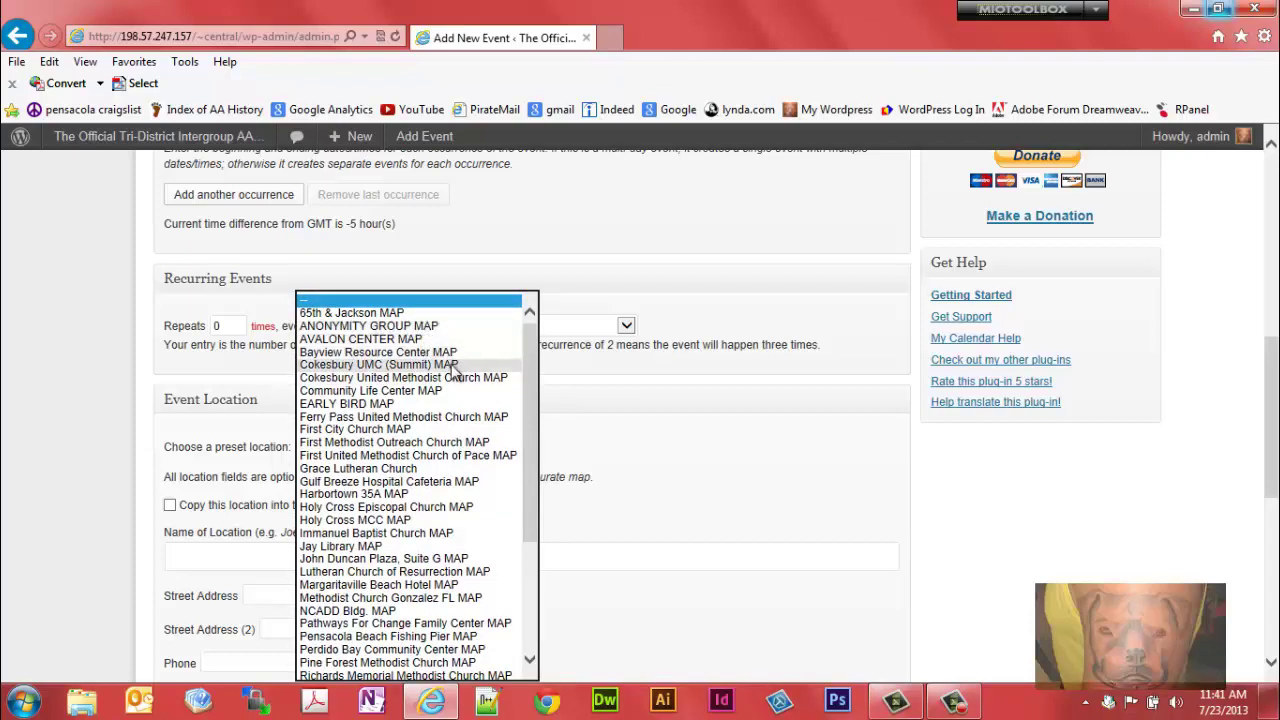
Open the public WordPress site in a new browser tab
{"action": "left_click", "coordinate": [617, 36]}
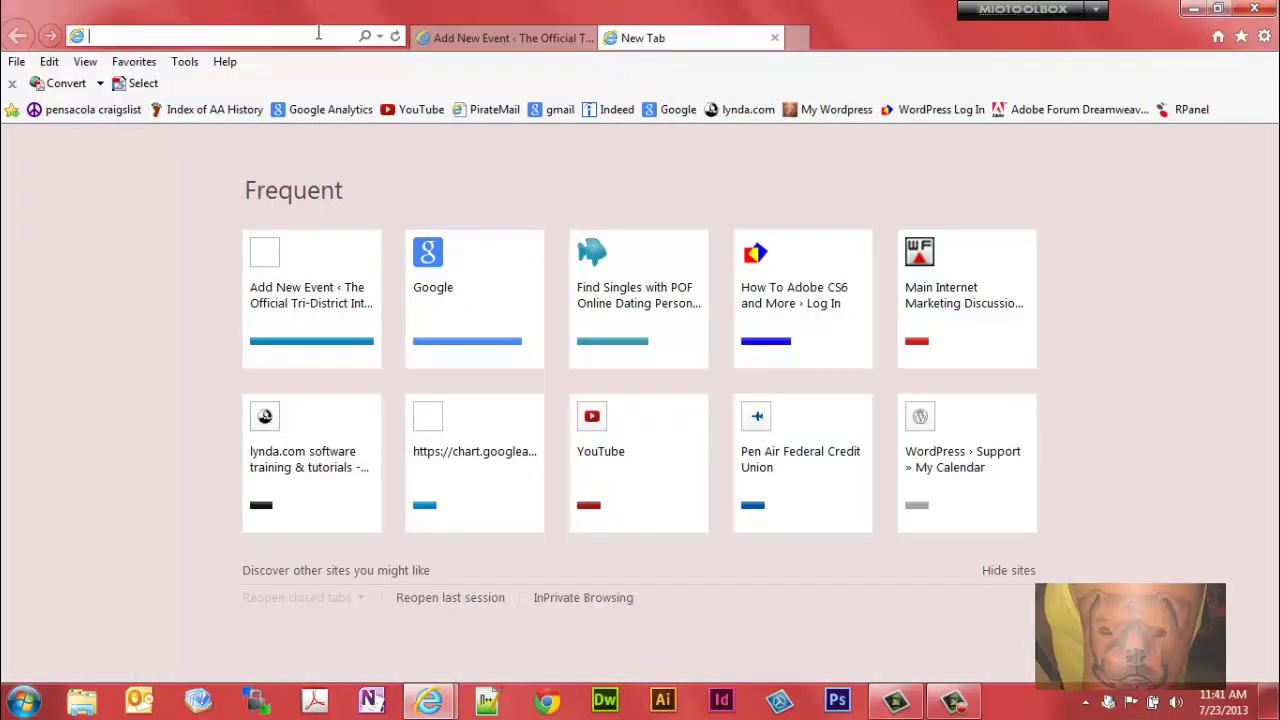
{"action": "left_click", "coordinate": [774, 37]}
{"action": "right_click", "coordinate": [192, 145]}
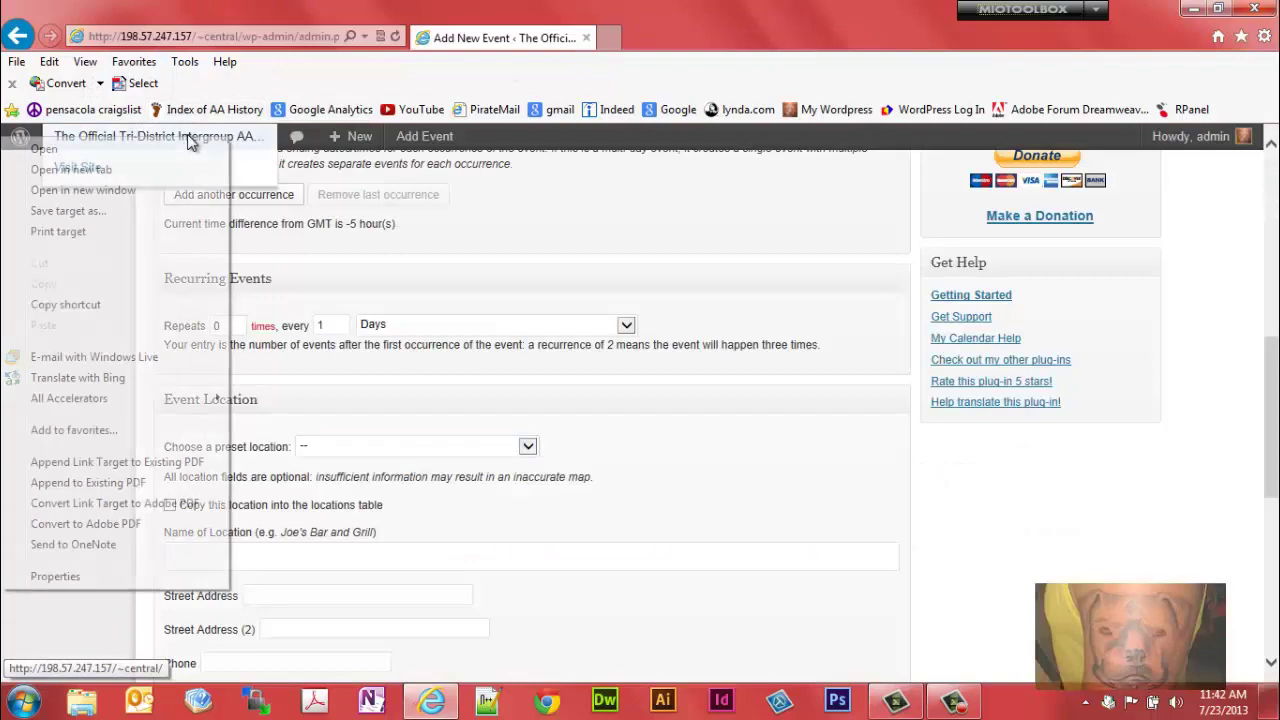
{"action": "left_click", "coordinate": [159, 172]}
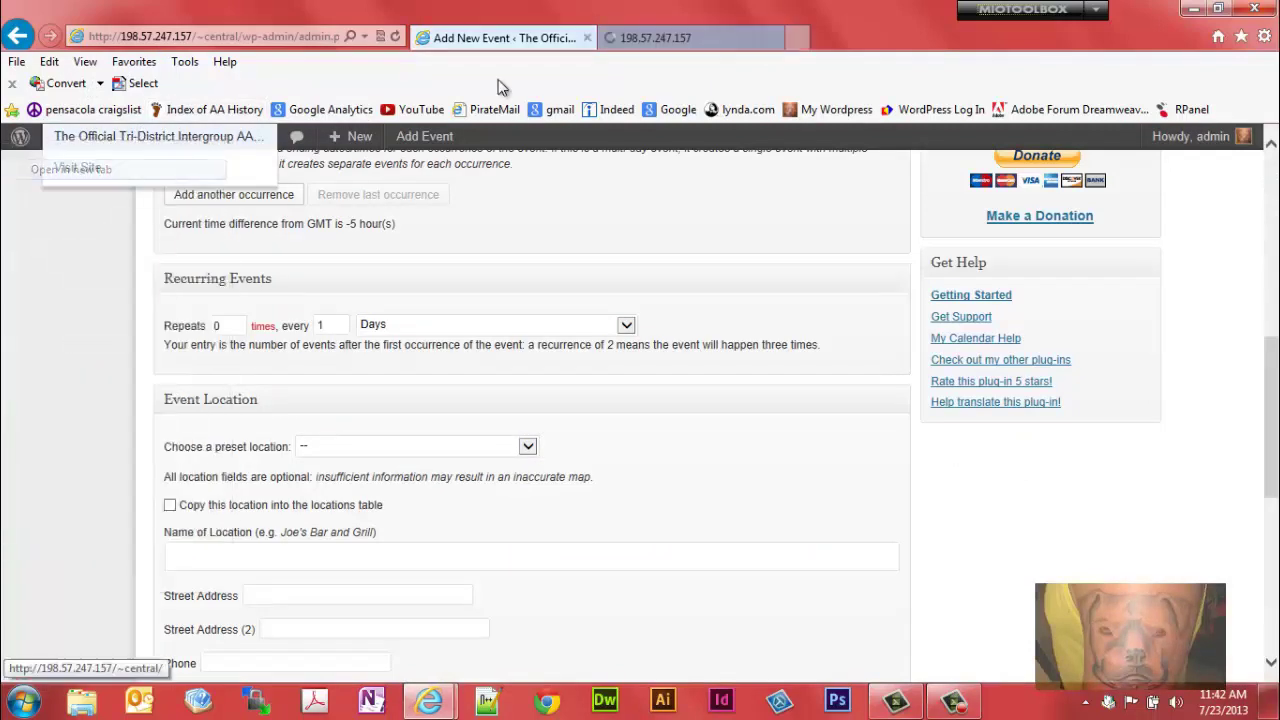
{"action": "left_click", "coordinate": [687, 37]}
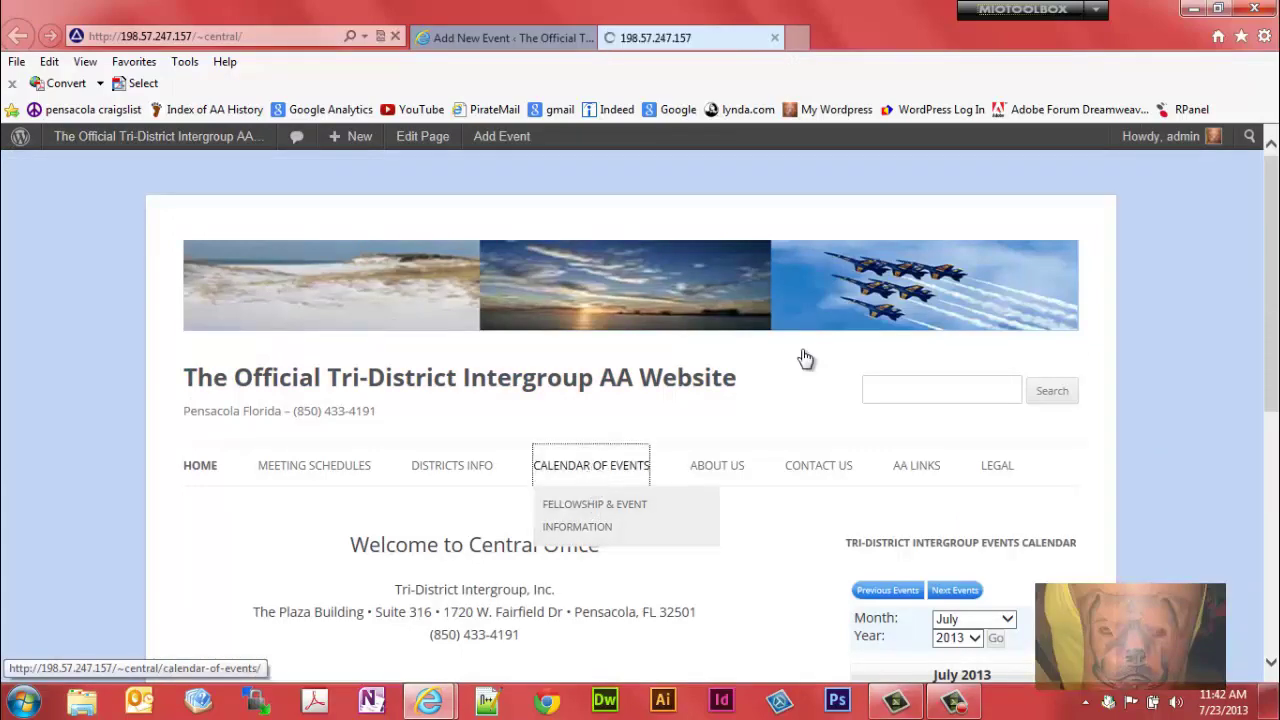
Check the July 4 District 13 Meeting on the Calendar of Events, then return to the form
{"action": "left_click", "coordinate": [592, 468]}
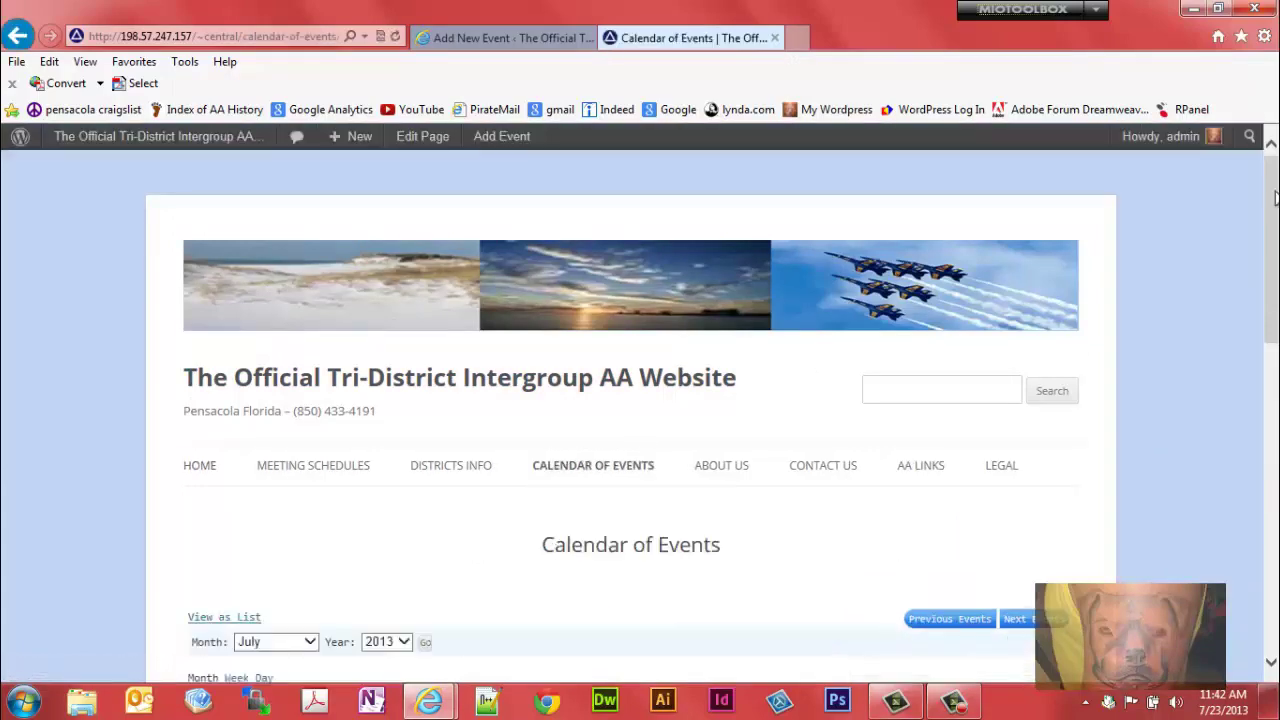
{"action": "left_click_drag", "start_coordinate": [1276, 198], "coordinate": [1275, 322]}
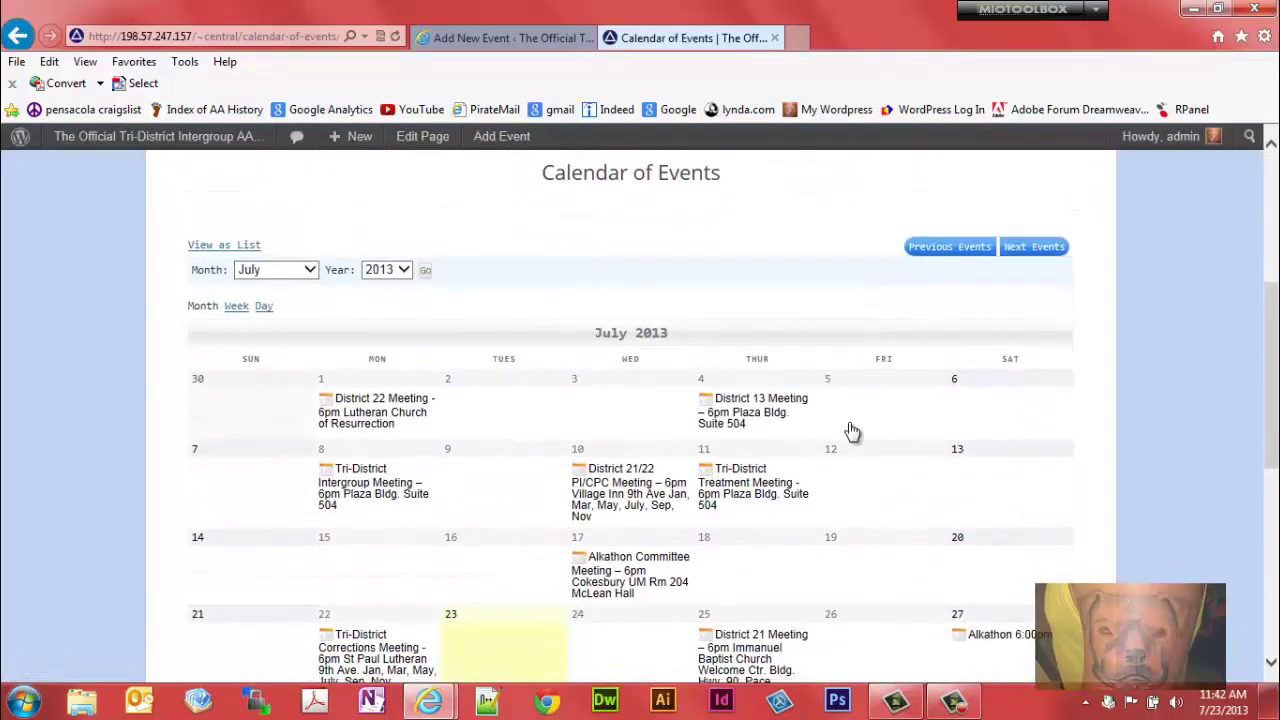
{"action": "left_click", "coordinate": [729, 404]}
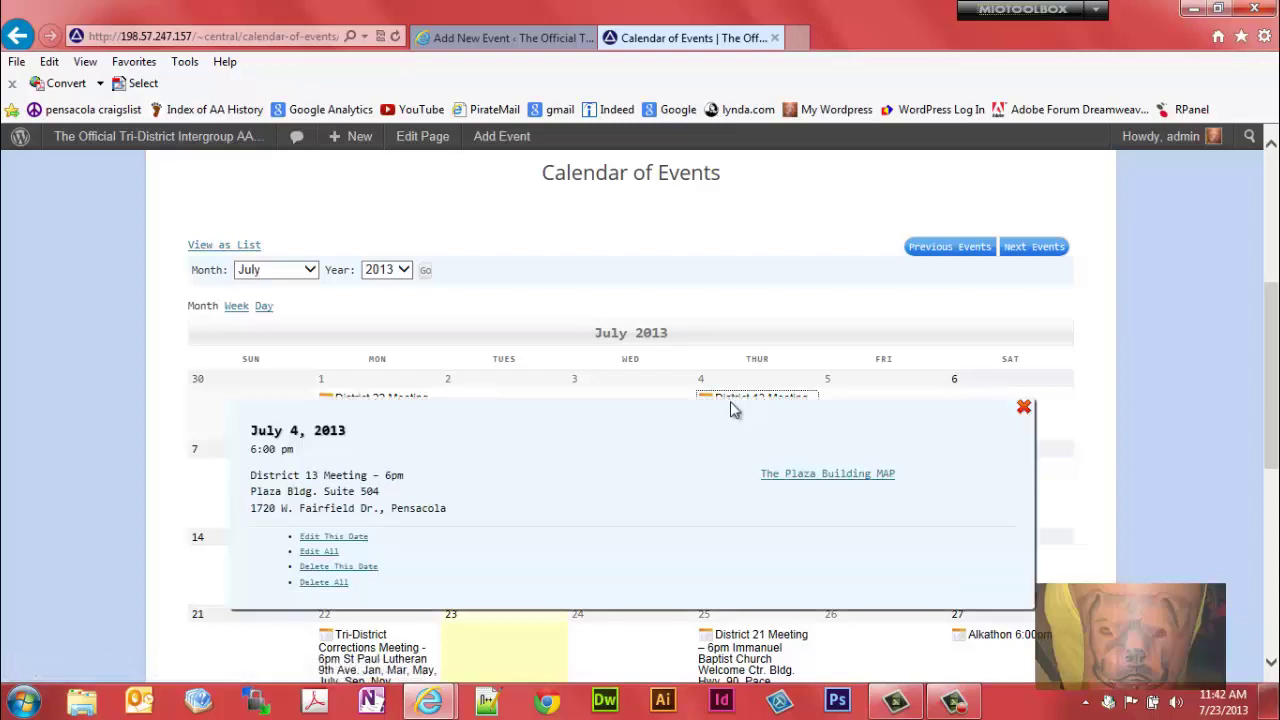
{"action": "left_click", "coordinate": [1026, 412]}
{"action": "left_click", "coordinate": [535, 38]}
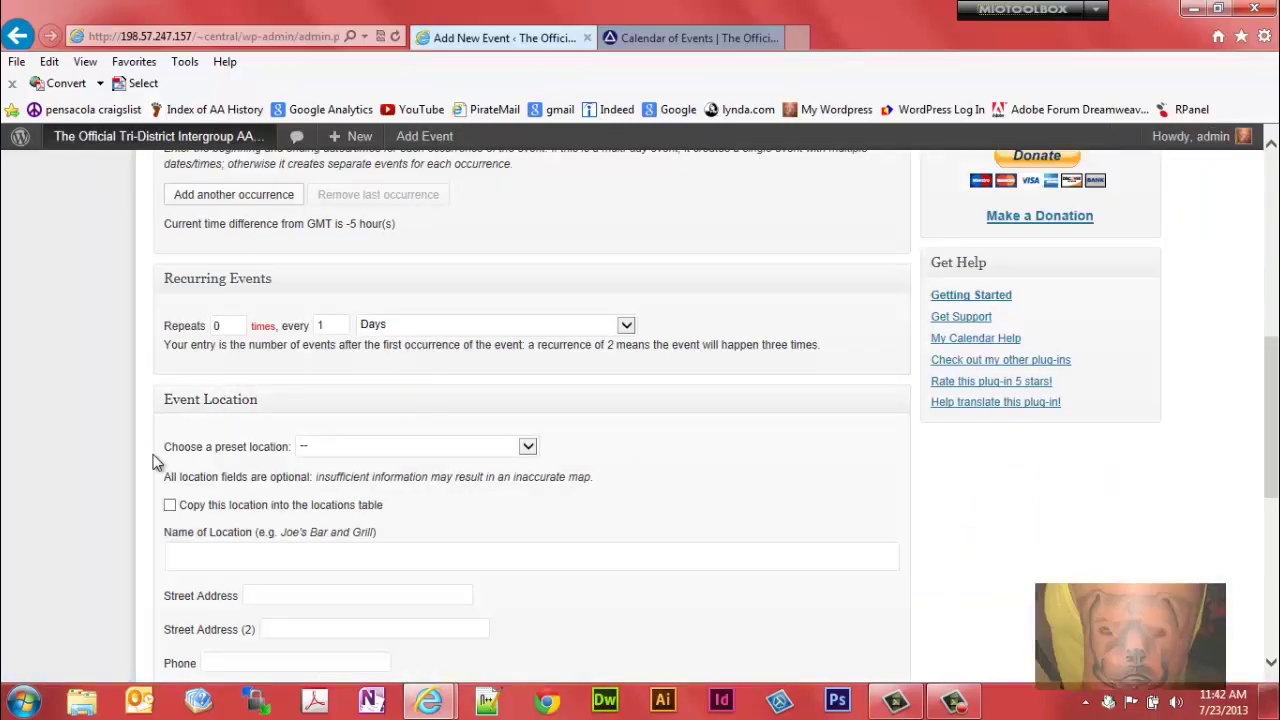
Save the location to the locations table and name it 'The Place MAP'
{"action": "left_click", "coordinate": [170, 506]}
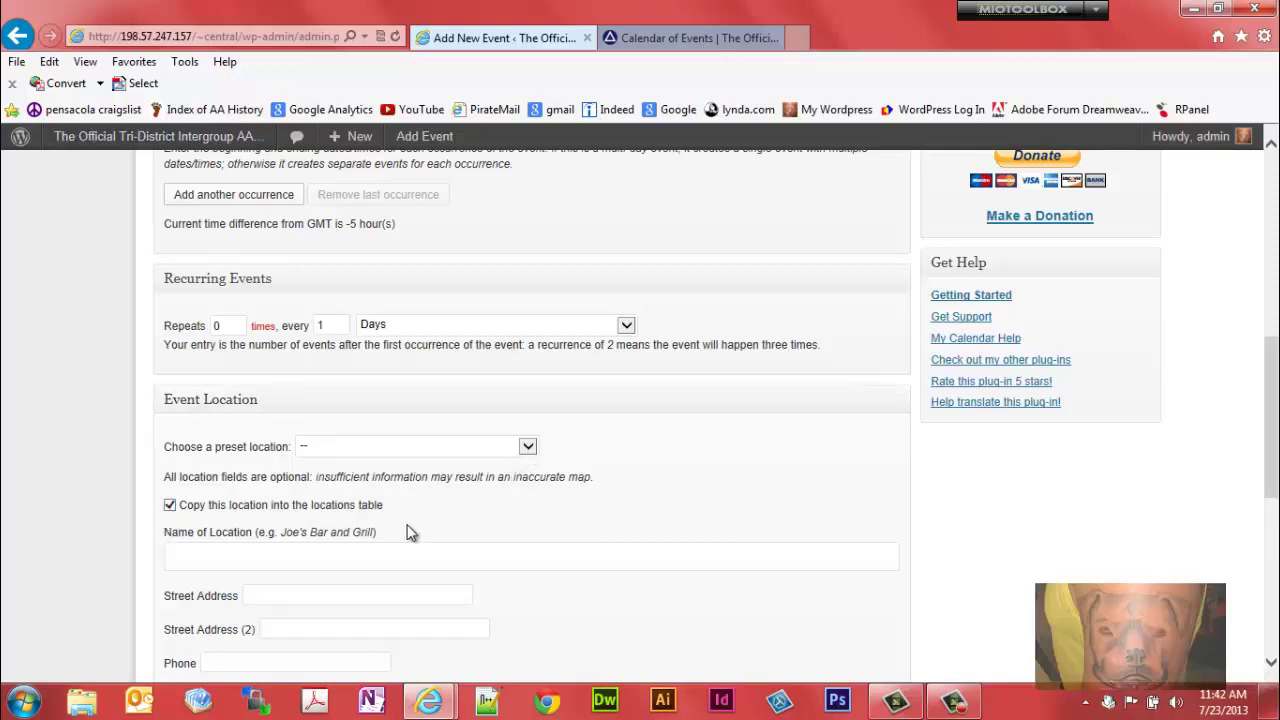
{"action": "left_click", "coordinate": [344, 555]}
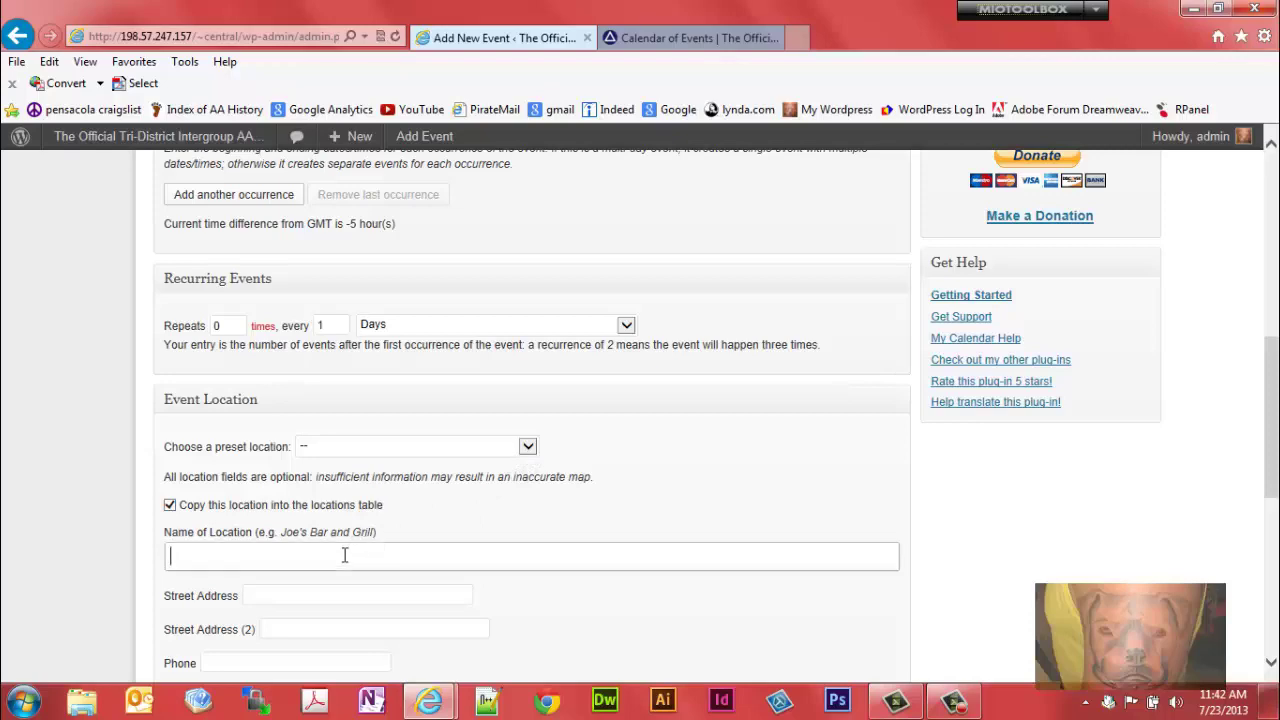
{"action": "mouse_move", "coordinate": [1275, 480]}
{"action": "left_mouse_down"}
{"action": "mouse_move", "coordinate": [1275, 325]}
{"action": "mouse_move", "coordinate": [1275, 467]}
{"action": "left_mouse_up"}
{"action": "scroll", "coordinate": [271, 550], "scroll_direction": "down", "scroll_amount": 5}
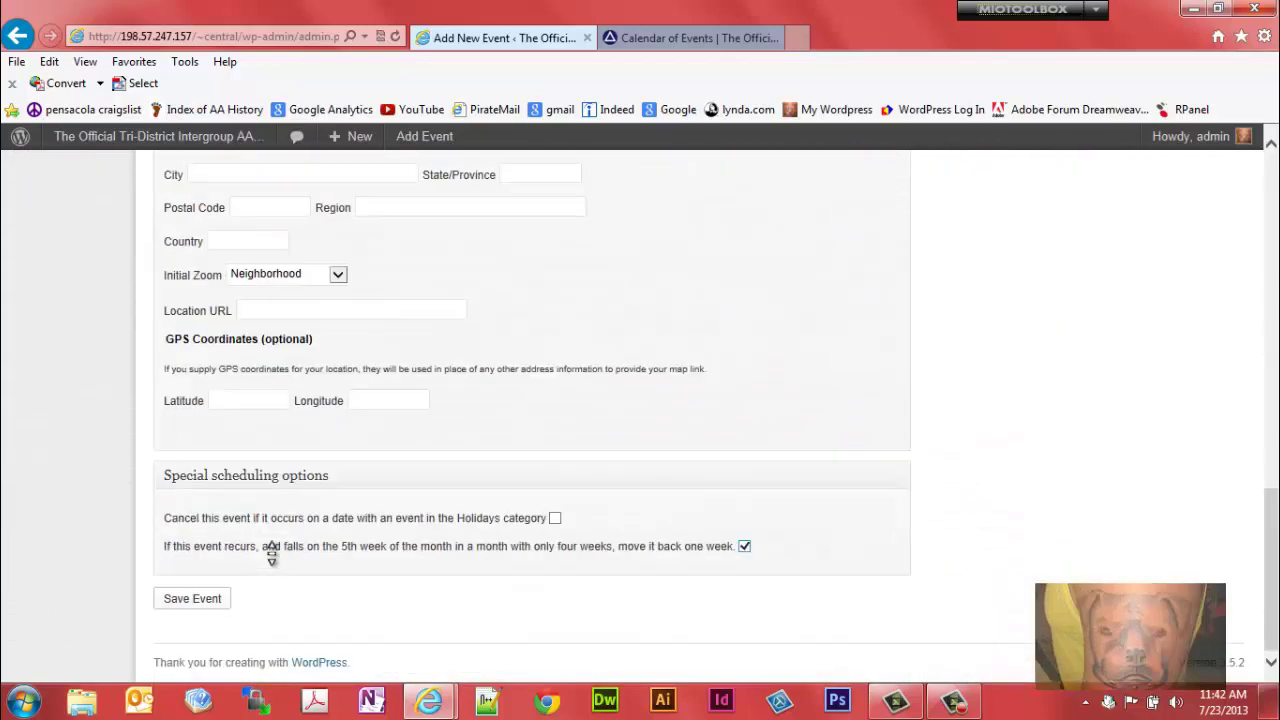
{"action": "left_click_drag", "start_coordinate": [1276, 538], "coordinate": [1270, 441]}
{"action": "type", "text": "The Place MAP"}
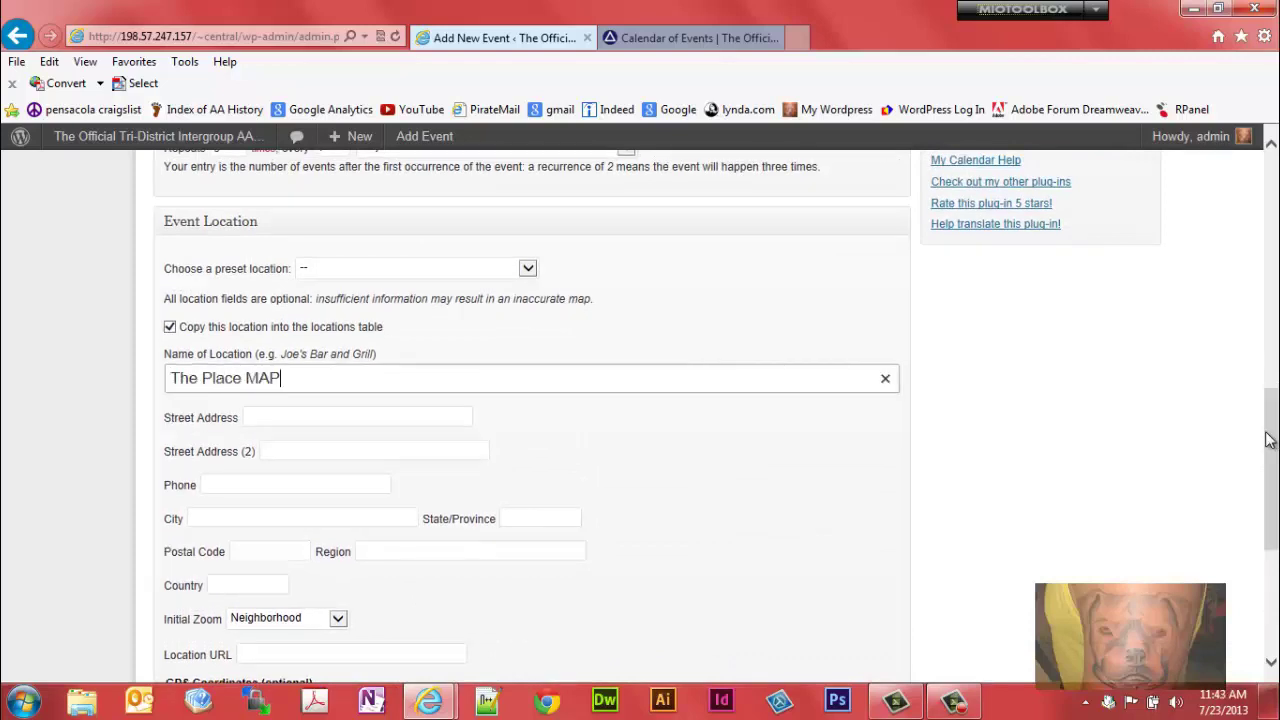
{"action": "left_click", "coordinate": [324, 413]}
{"action": "type", "text": "6111"}
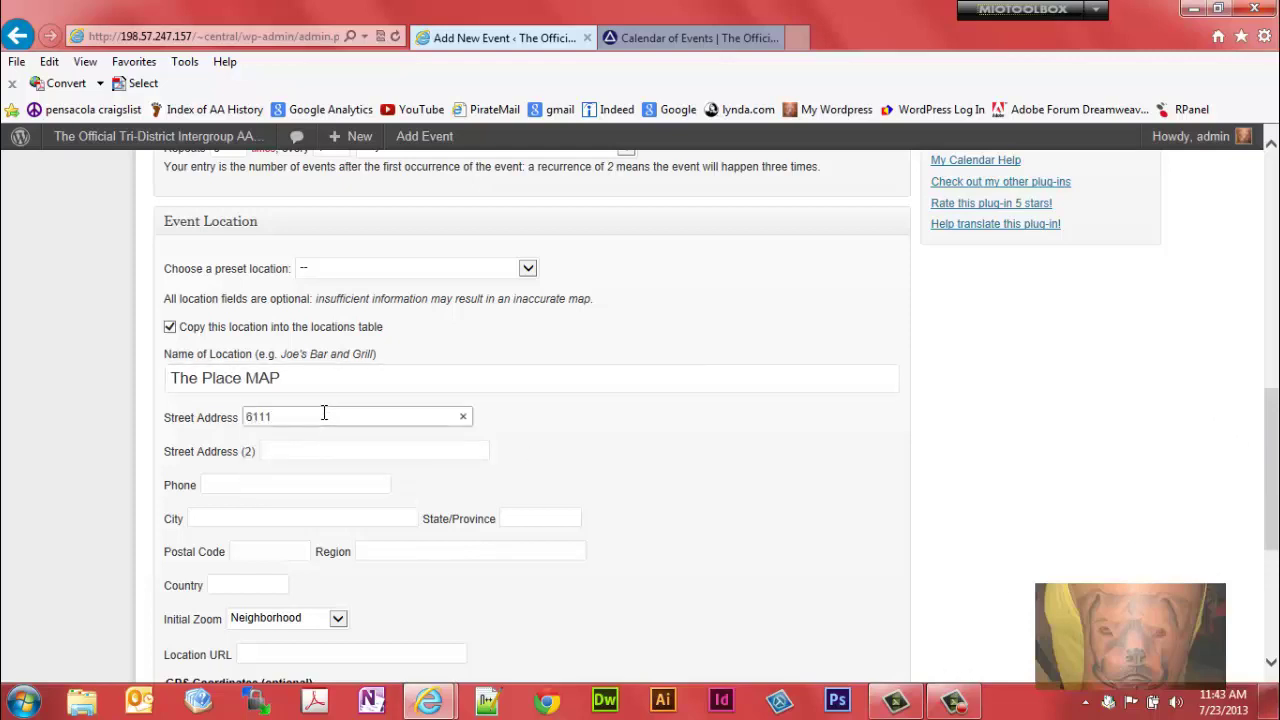
{"action": "type", "text": " Enterprise Dr"}
{"action": "left_click", "coordinate": [247, 519]}
{"action": "type", "text": "Pen"}
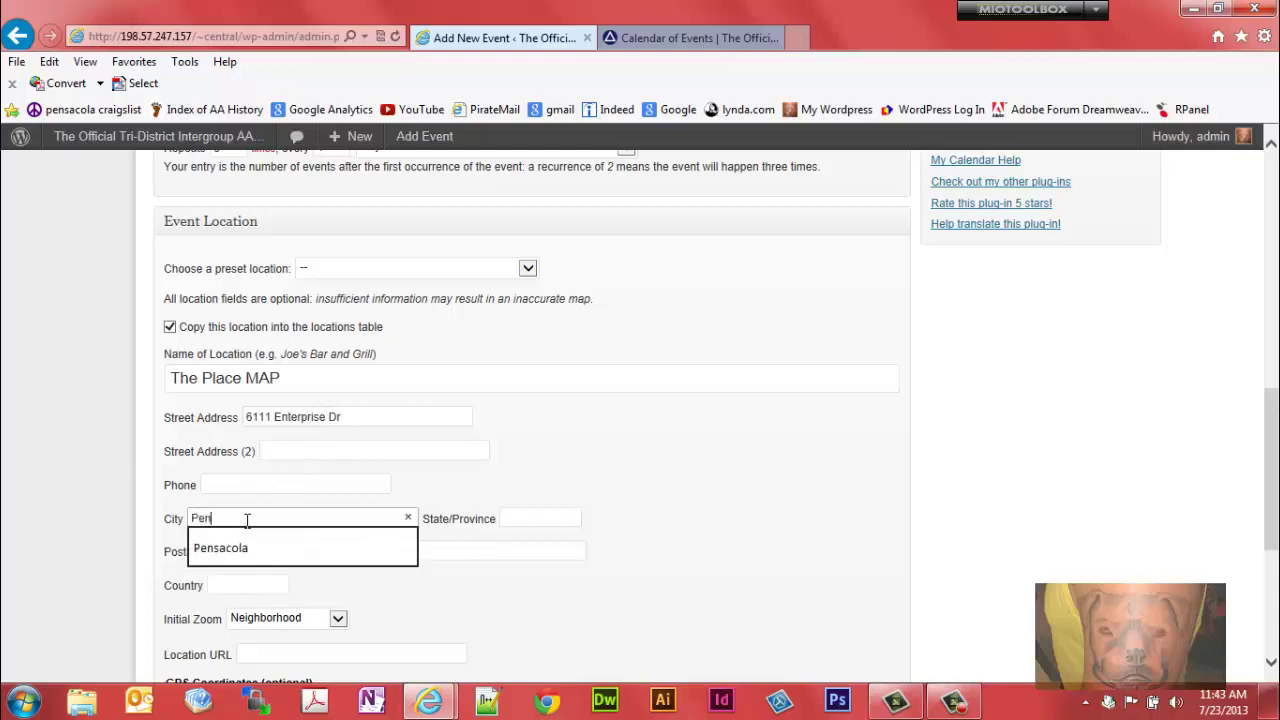
{"action": "left_click", "coordinate": [300, 544]}
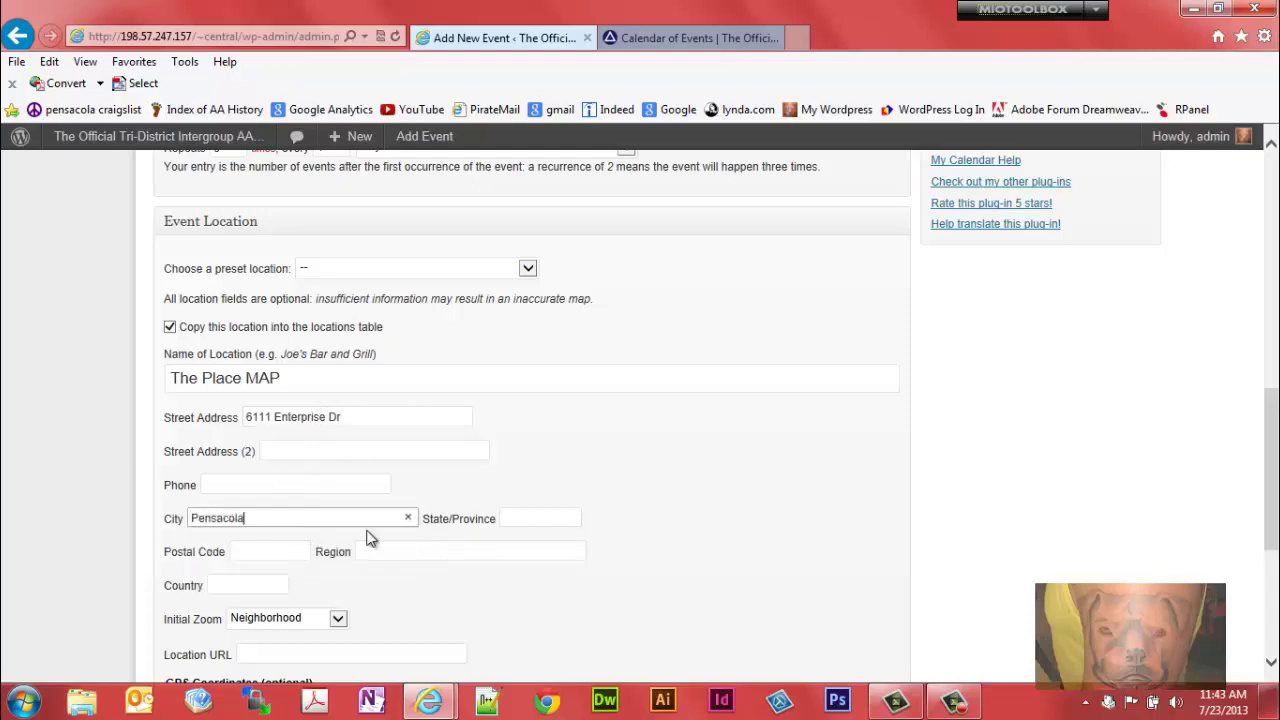
Put 32505 in the postal code and FL as the state
{"action": "left_click", "coordinate": [539, 516]}
{"action": "type", "text": "32505"}
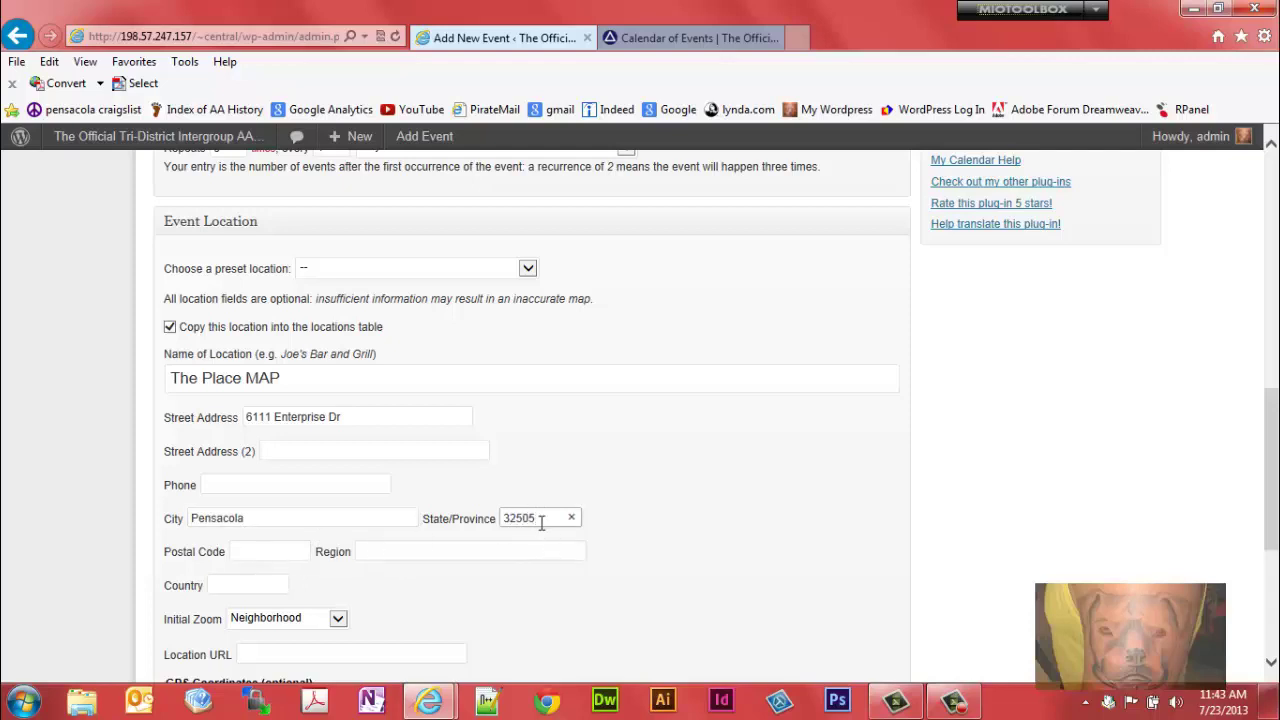
{"action": "left_click_drag", "start_coordinate": [541, 518], "coordinate": [463, 518]}
{"action": "key", "text": "ctrl+c"}
{"action": "left_click", "coordinate": [280, 550]}
{"action": "key", "text": "ctrl+v"}
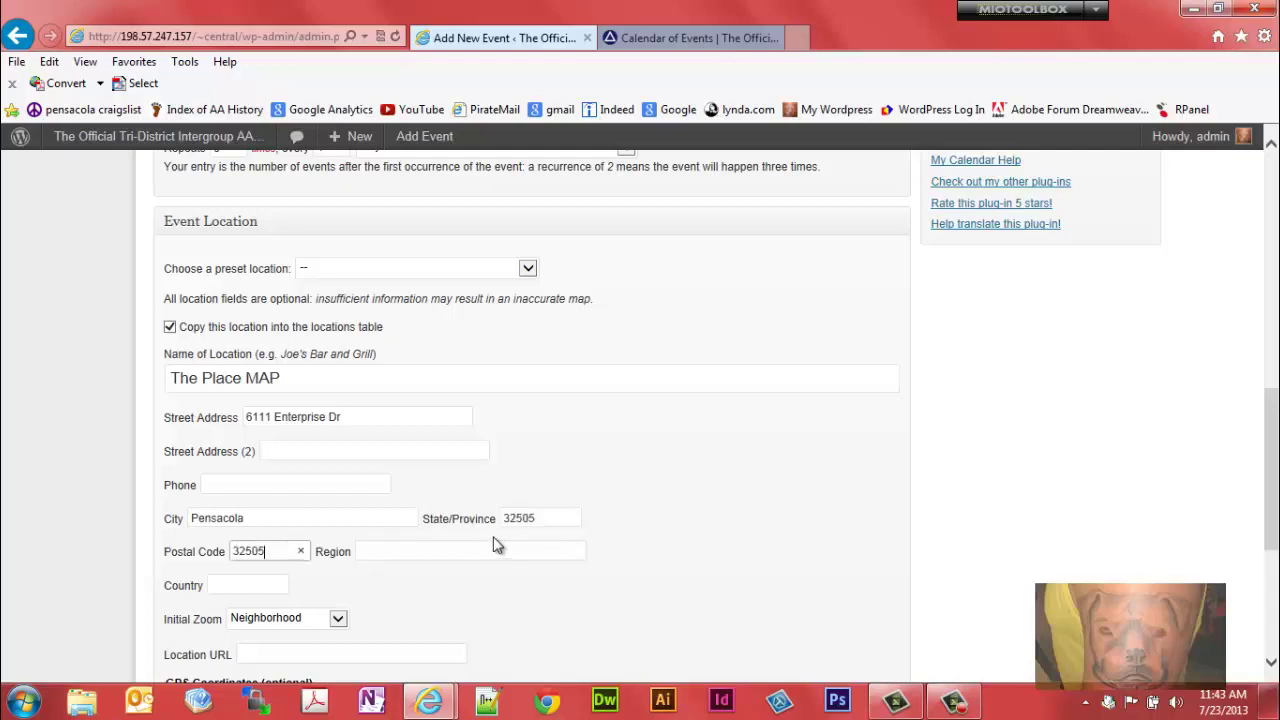
{"action": "left_click_drag", "start_coordinate": [540, 518], "coordinate": [383, 509]}
{"action": "type", "text": "f"}
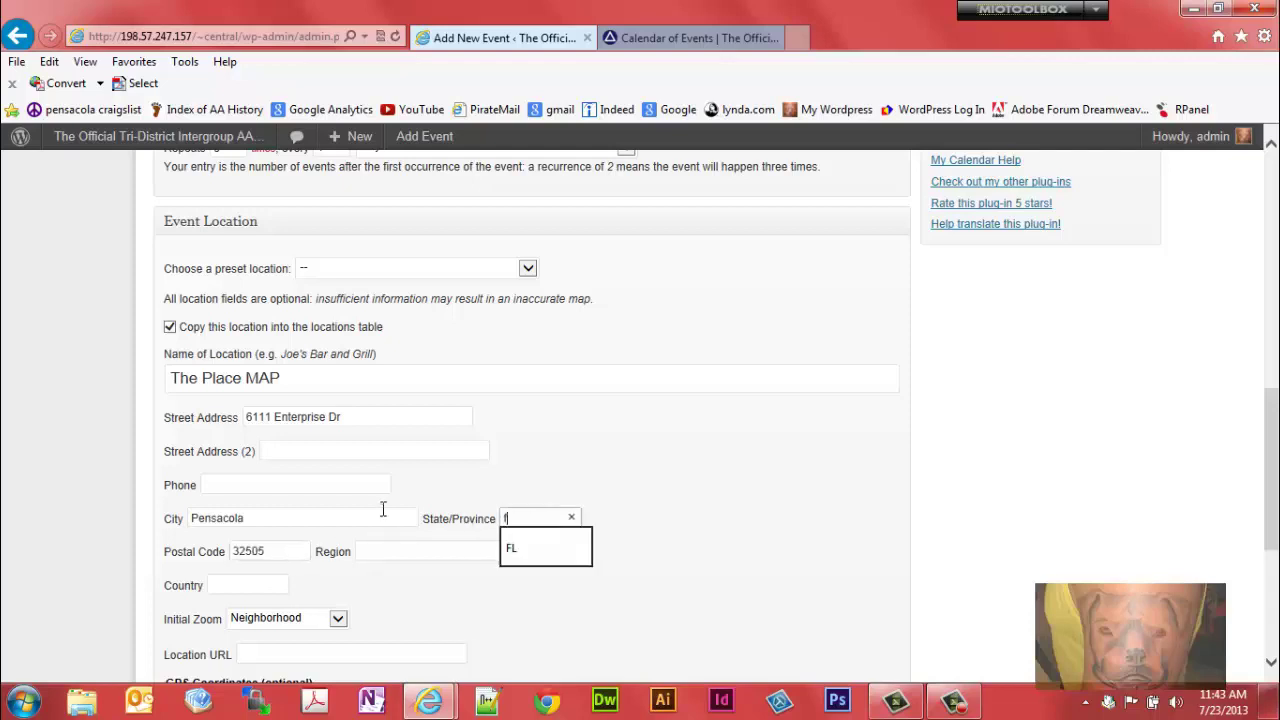
{"action": "left_click", "coordinate": [531, 548]}
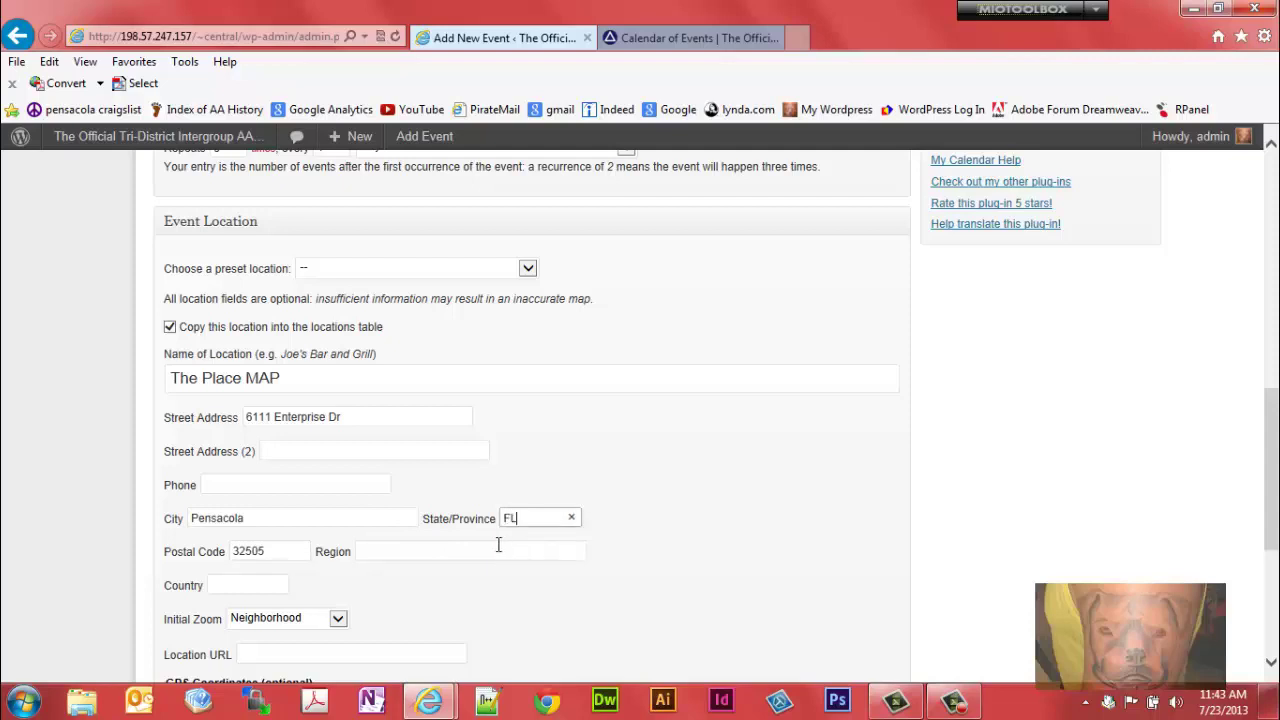
Type 'District21' into the location's Region field
{"action": "left_click", "coordinate": [479, 545]}
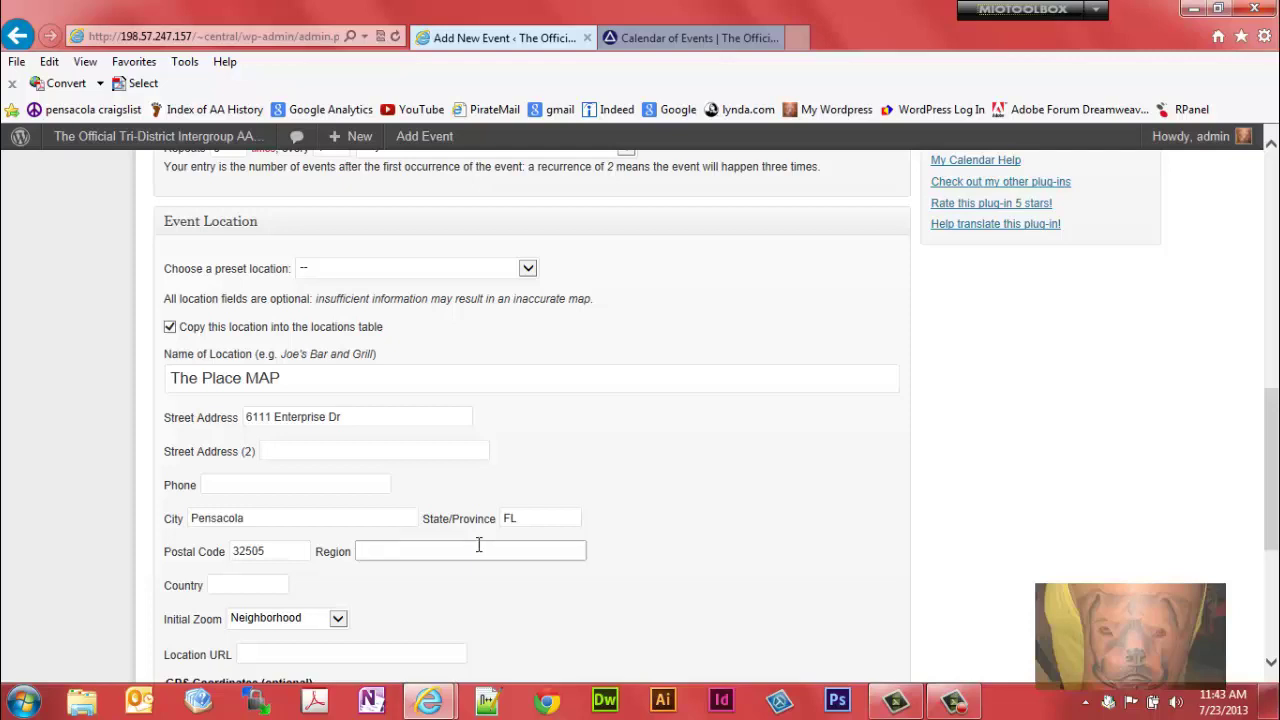
{"action": "type", "text": "D"}
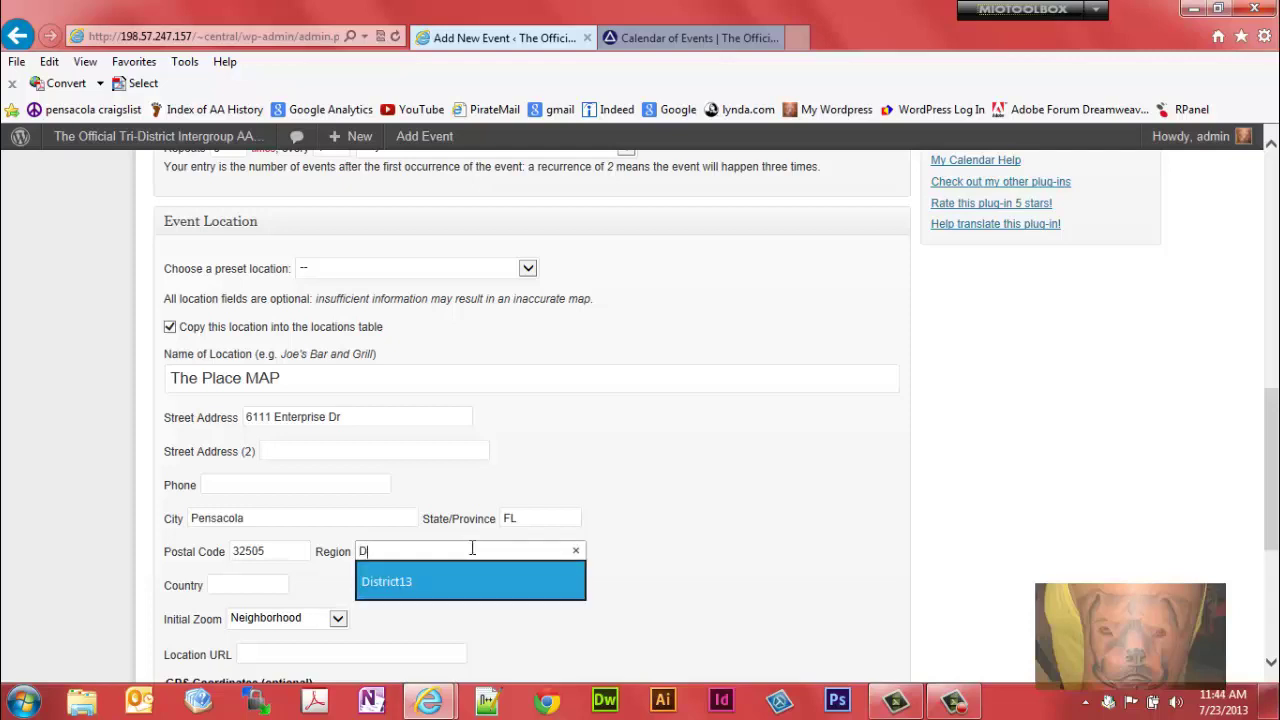
{"action": "type", "text": "istric"}
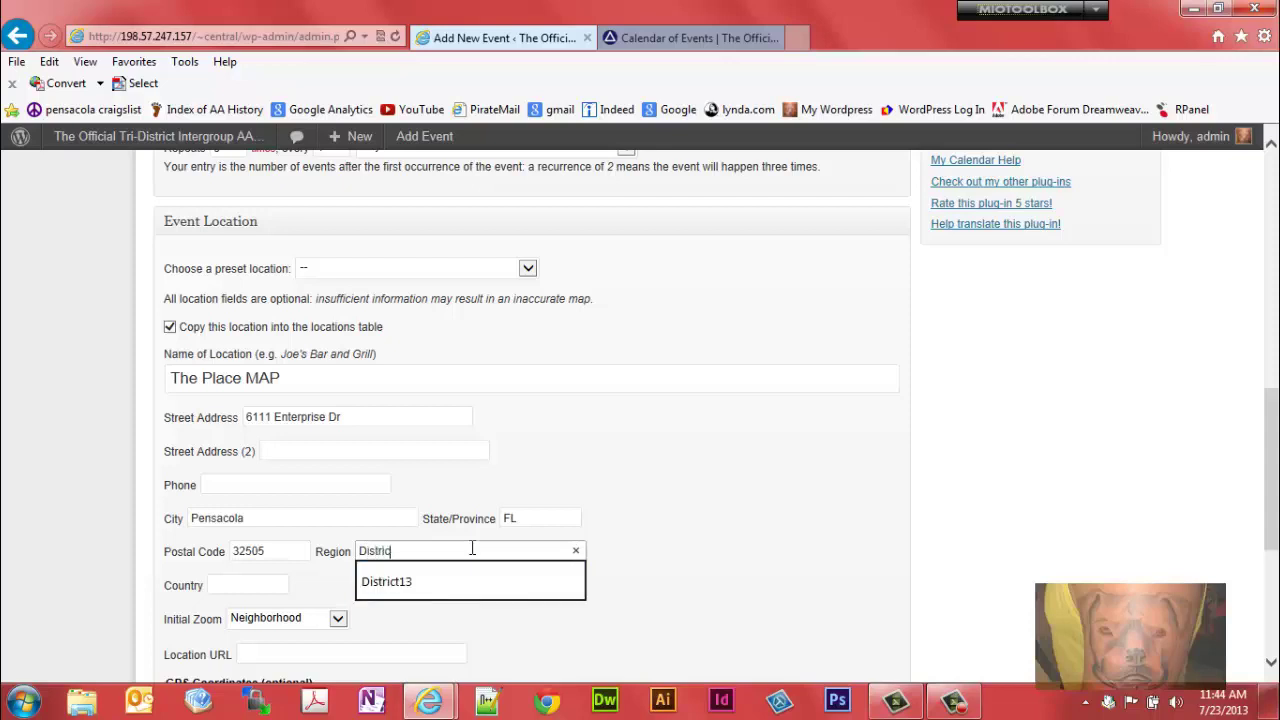
{"action": "type", "text": "t21"}
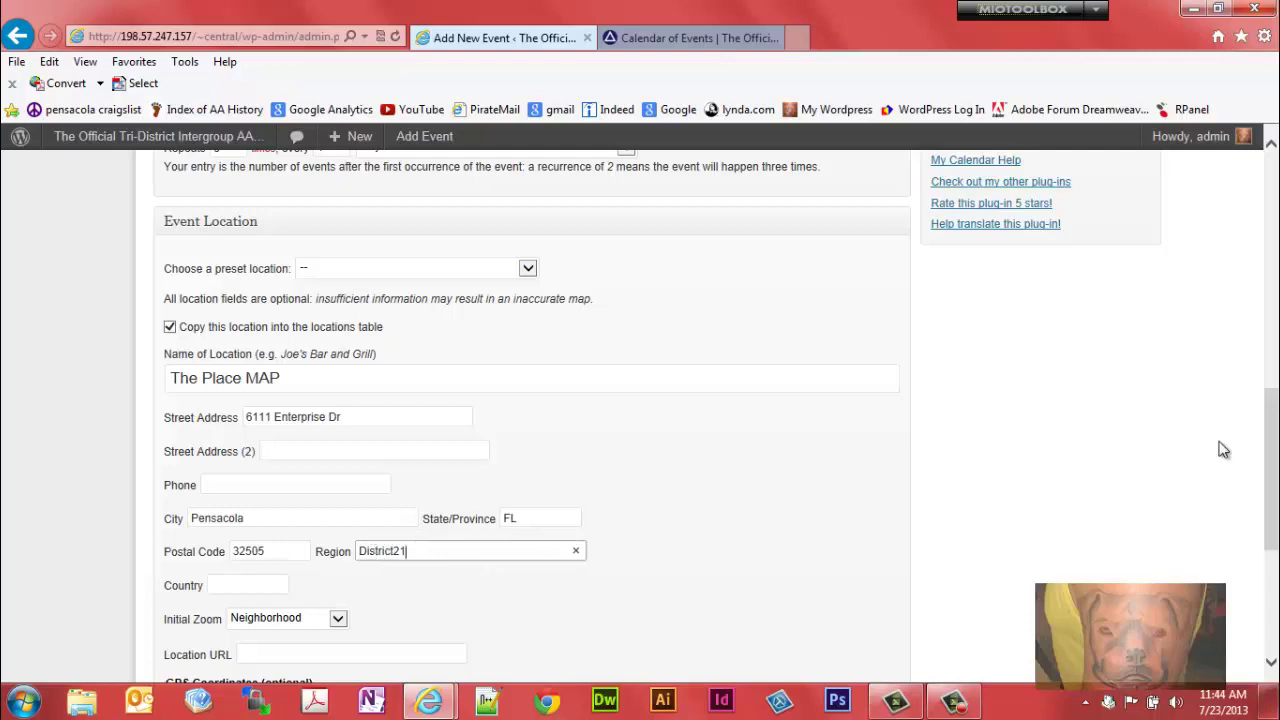
{"action": "scroll", "coordinate": [406, 520], "scroll_direction": "down", "scroll_amount": 3}
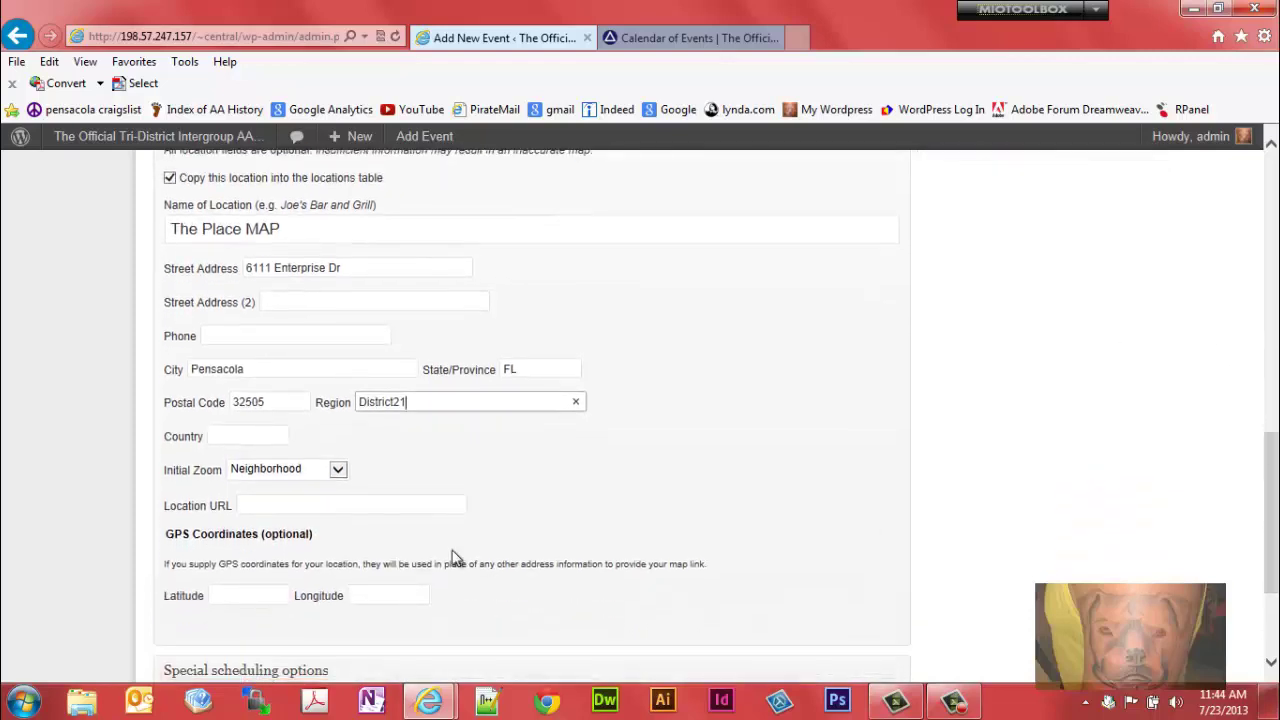
{"action": "left_click", "coordinate": [338, 471]}
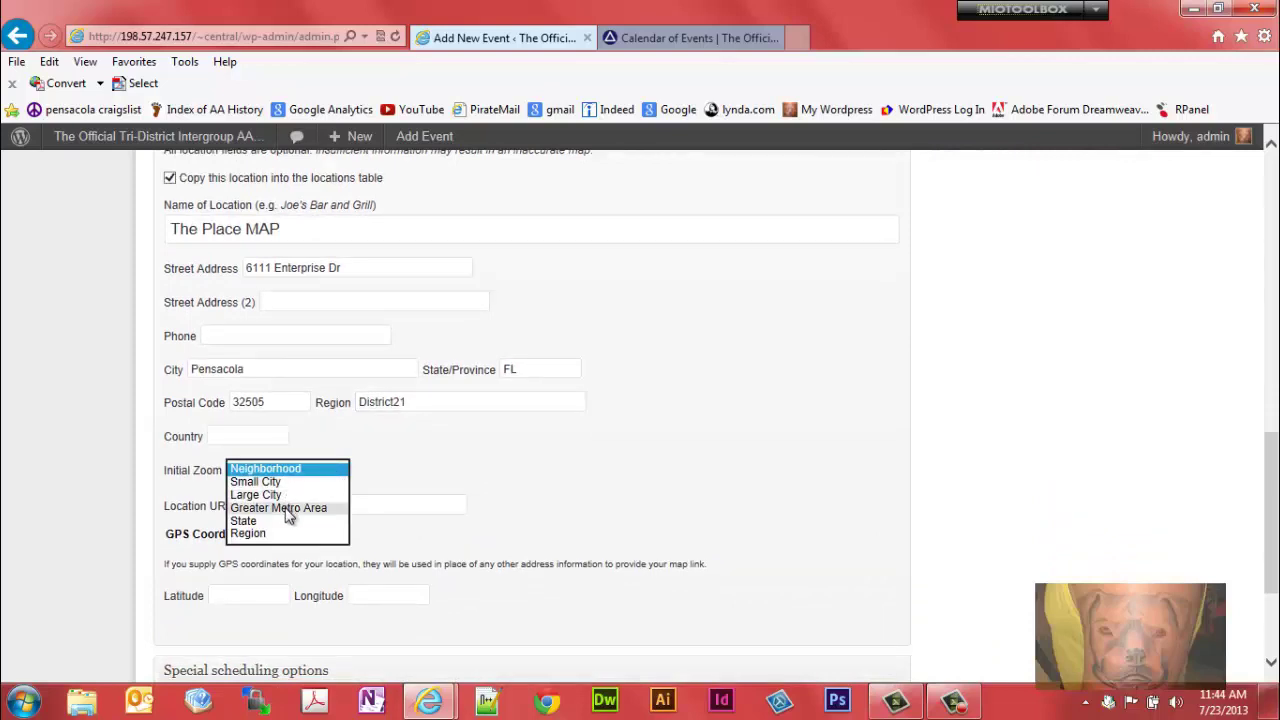
{"action": "left_click", "coordinate": [450, 435]}
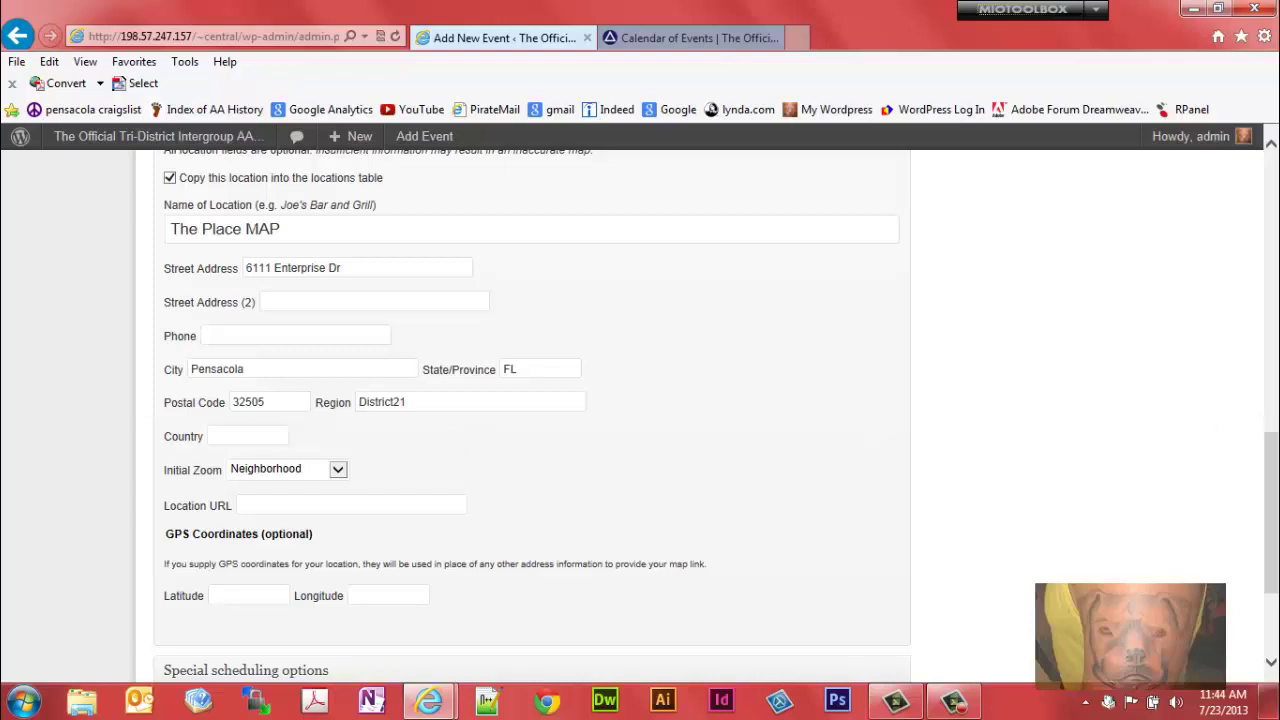
{"action": "left_click_drag", "start_coordinate": [1274, 454], "coordinate": [1274, 524]}
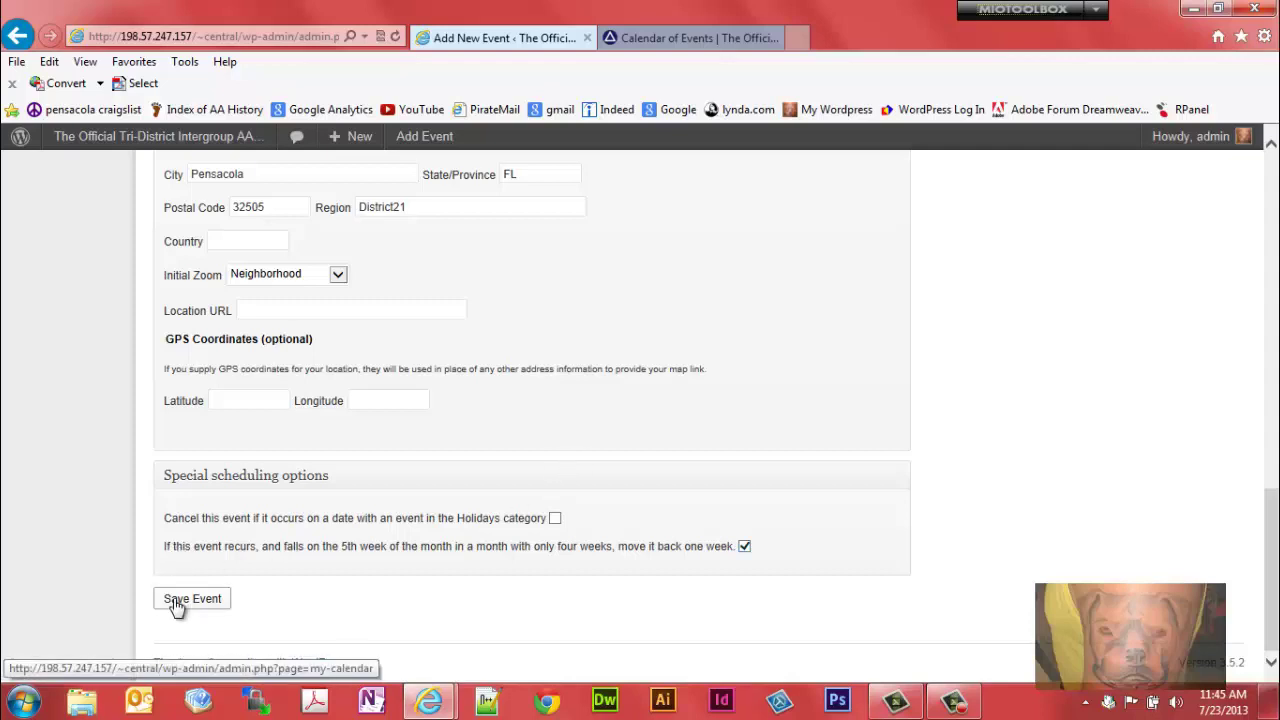
Save the event, then refresh the public July 2013 calendar and scroll through it
{"action": "left_click", "coordinate": [175, 604]}
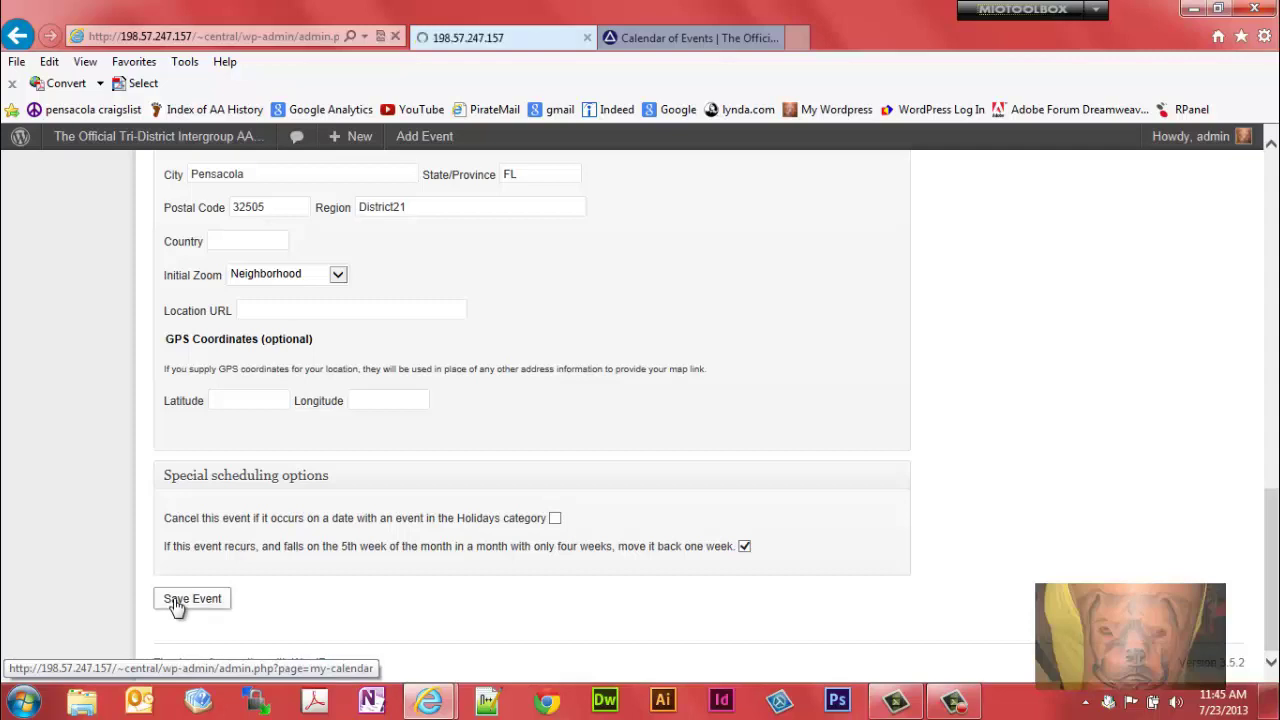
{"action": "left_click", "coordinate": [715, 37]}
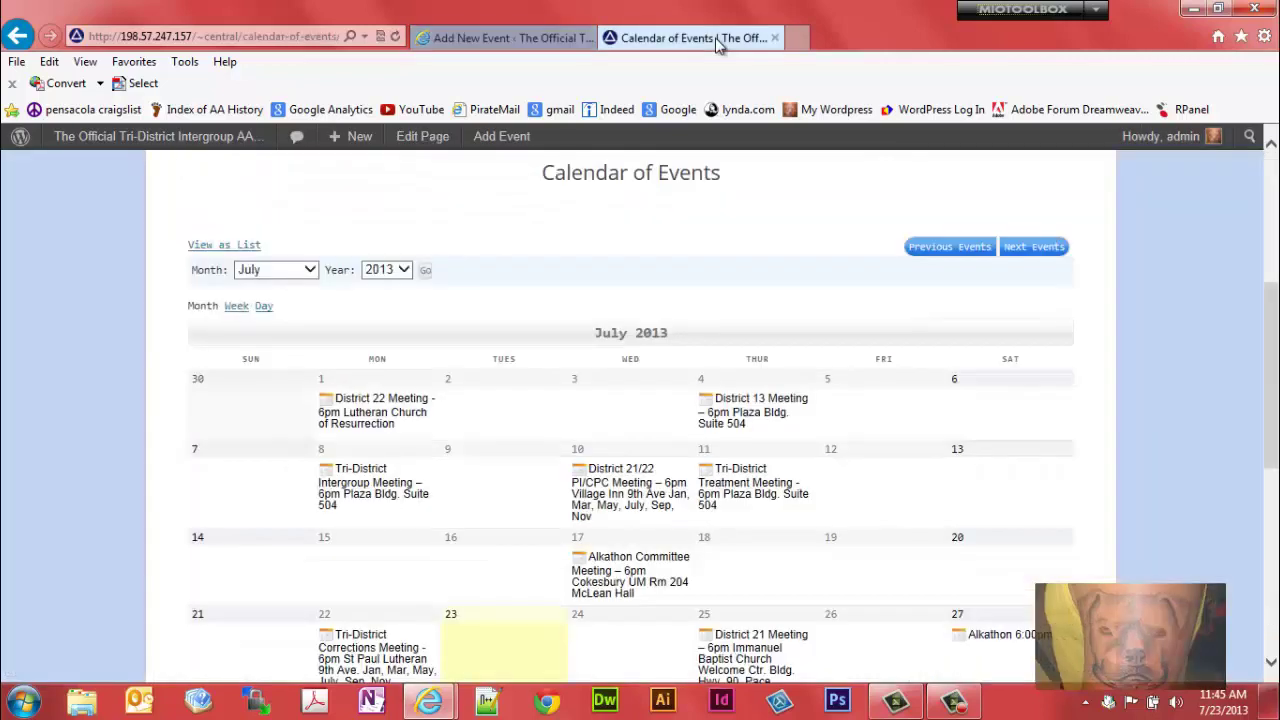
{"action": "left_click", "coordinate": [396, 37]}
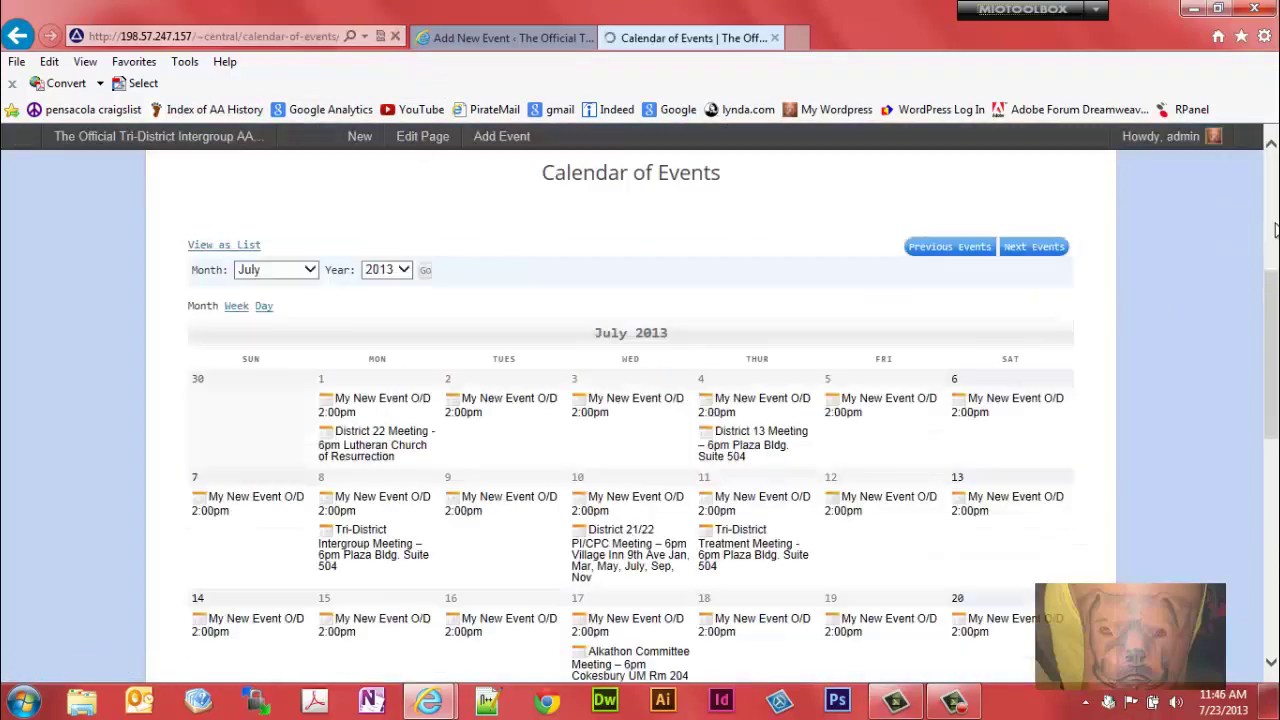
{"action": "left_click_drag", "start_coordinate": [1275, 288], "coordinate": [1274, 463]}
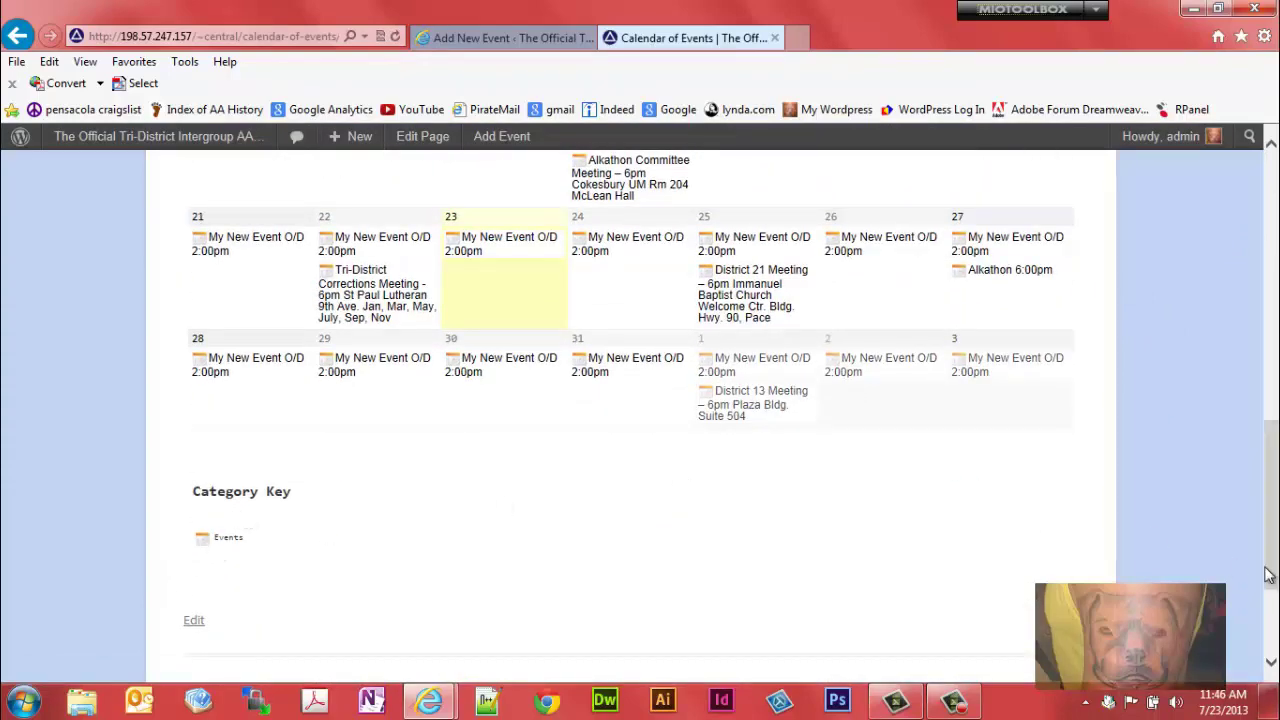
{"action": "scroll", "coordinate": [1071, 426], "scroll_direction": "up", "scroll_amount": 5}
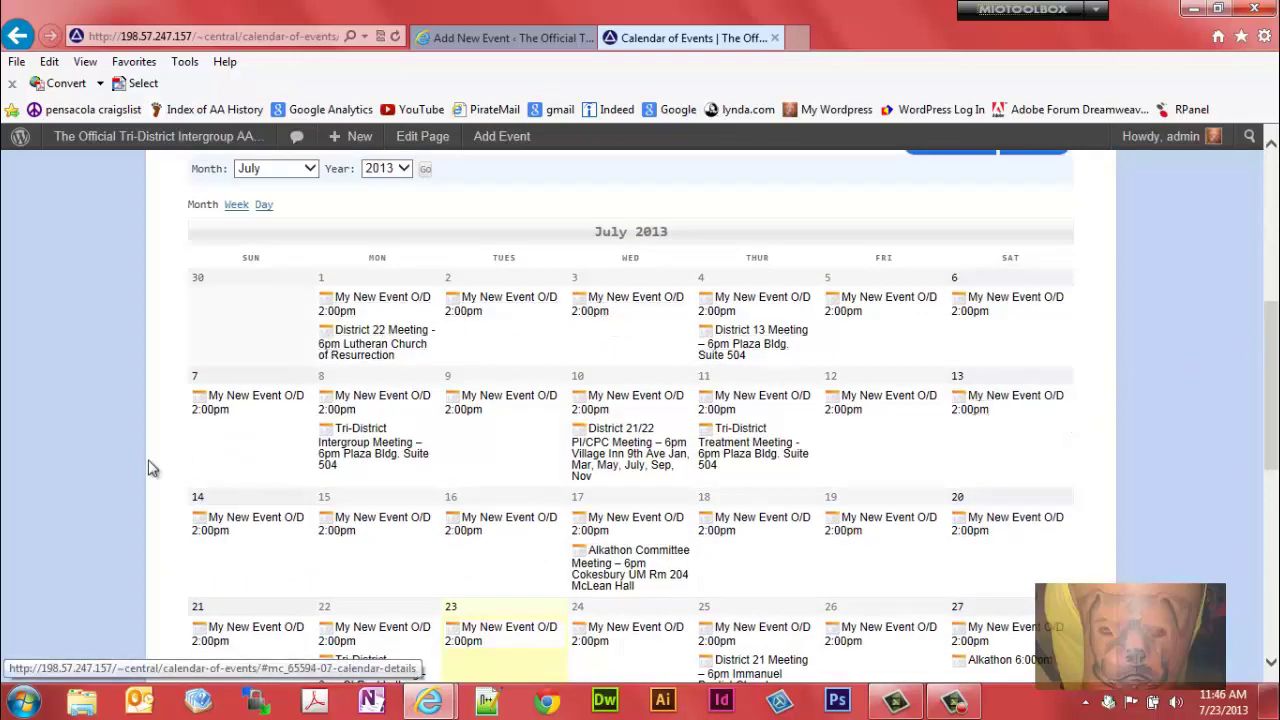
{"action": "scroll", "coordinate": [1246, 413], "scroll_direction": "down", "scroll_amount": 3}
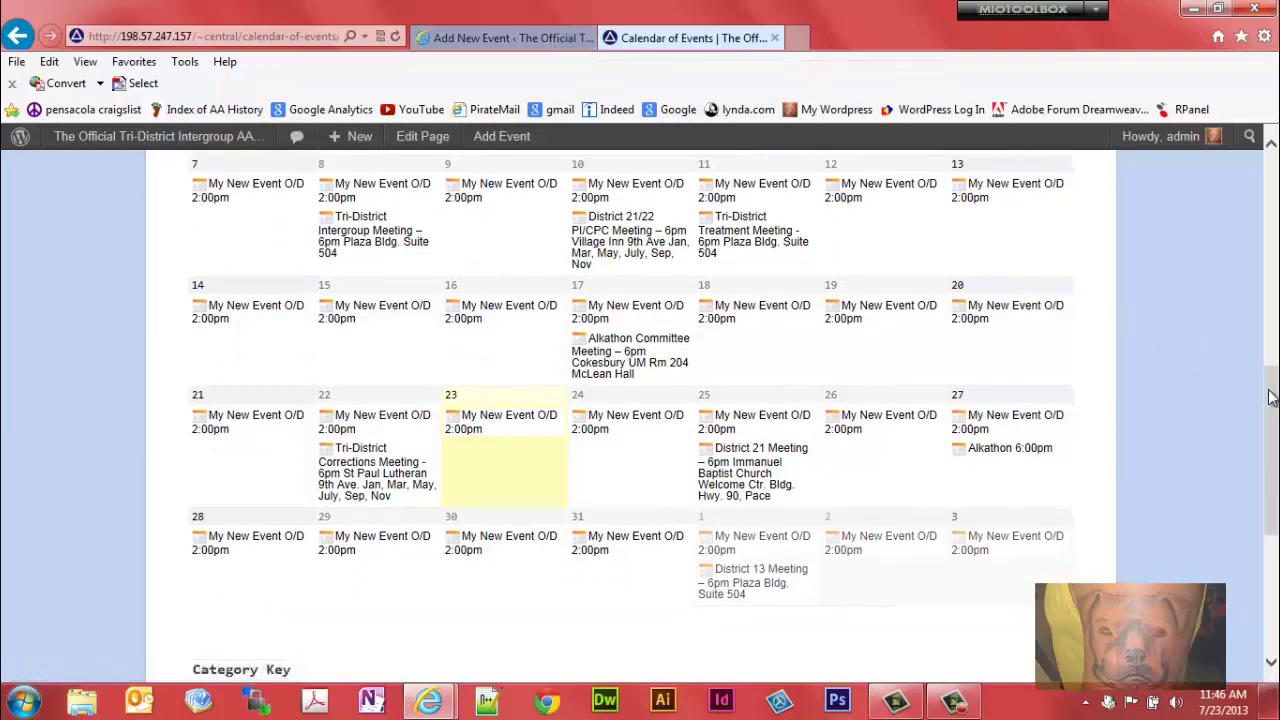
{"action": "scroll", "coordinate": [1270, 397], "scroll_direction": "up", "scroll_amount": 6}
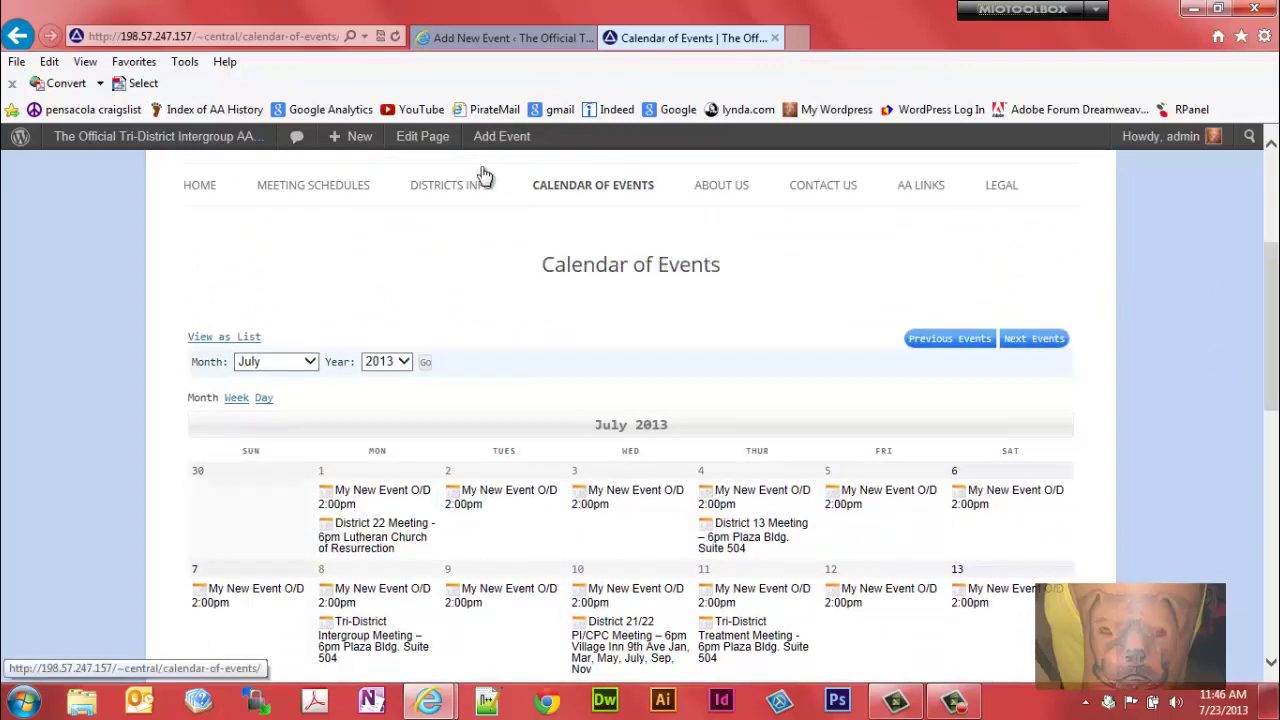
Open District 21 Groups, find My New Event O/D 2:00pm at The Place, and switch to week view
{"action": "mouse_move", "coordinate": [475, 182]}
{"action": "left_click", "coordinate": [480, 263]}
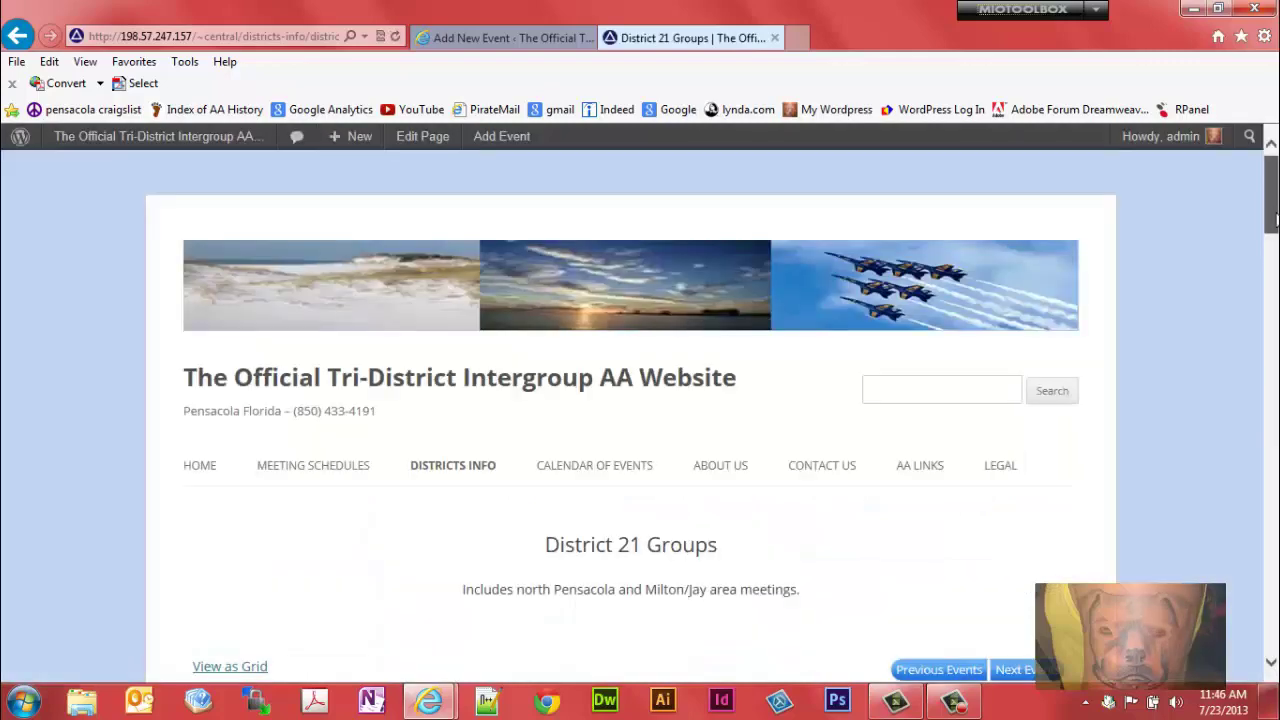
{"action": "left_click_drag", "start_coordinate": [1272, 216], "coordinate": [1272, 353]}
{"action": "scroll", "coordinate": [395, 503], "scroll_direction": "down", "scroll_amount": 5}
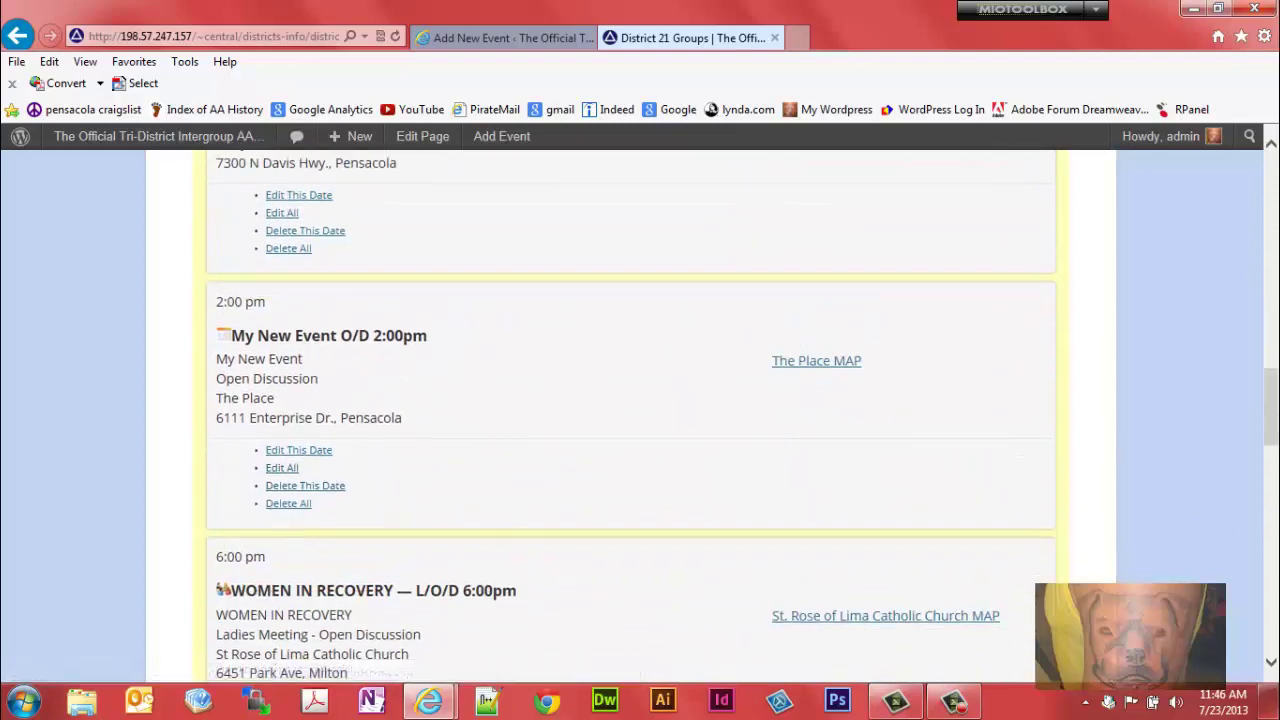
{"action": "left_click_drag", "start_coordinate": [1272, 416], "coordinate": [1272, 231]}
{"action": "left_click", "coordinate": [251, 495]}
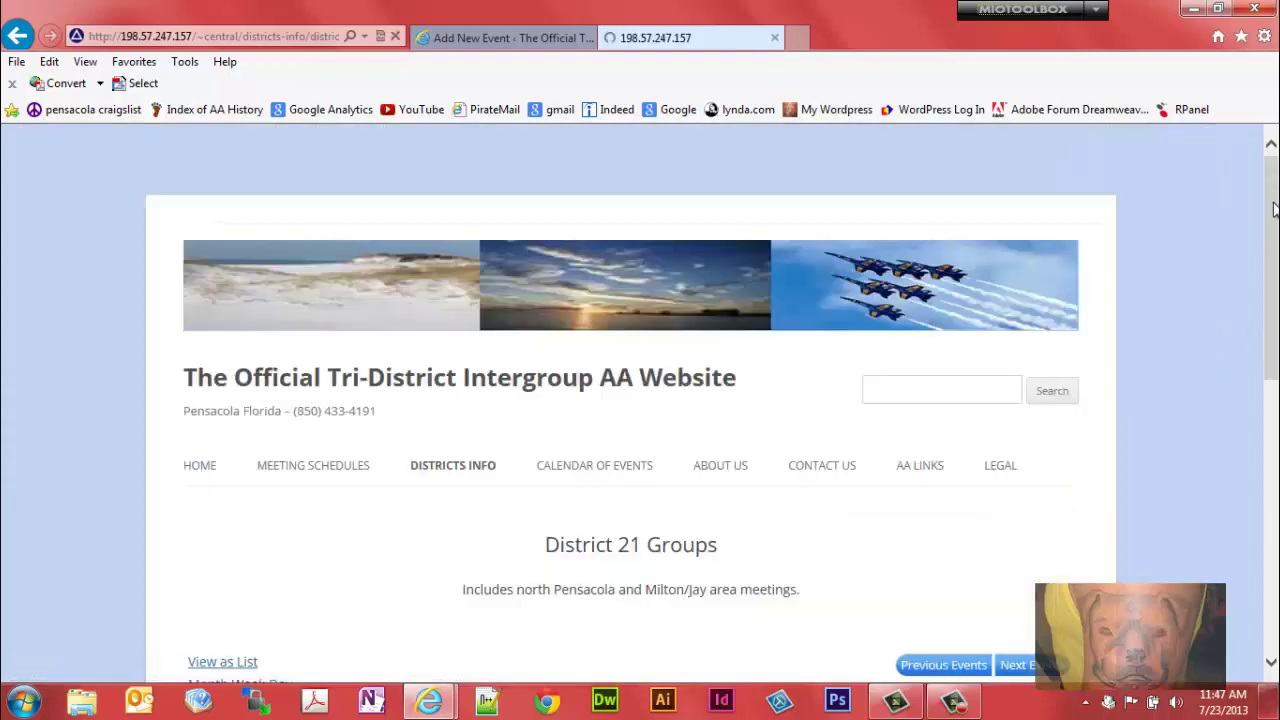
Scroll the Jul 21–27 week grid to confirm the new event appears every day
{"action": "scroll", "coordinate": [640, 420], "scroll_direction": "down", "scroll_amount": 5}
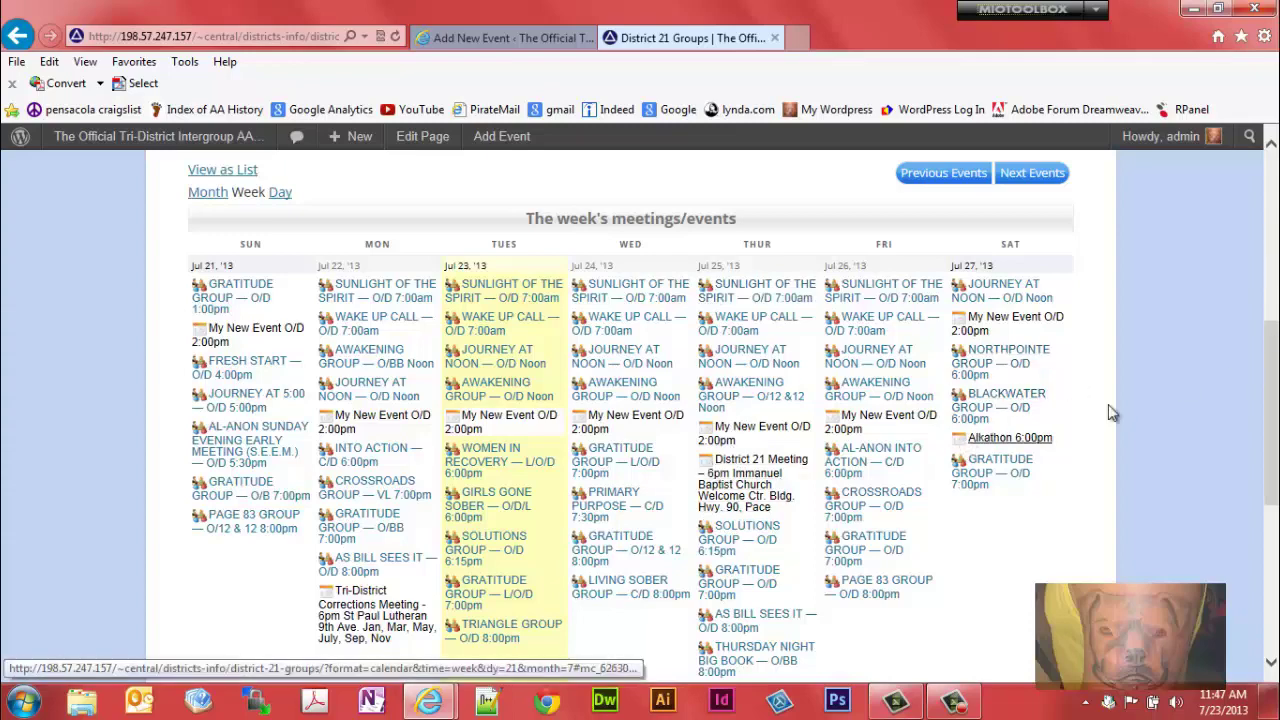
{"action": "mouse_move", "coordinate": [1274, 347]}
{"action": "left_mouse_down"}
{"action": "mouse_move", "coordinate": [1274, 247]}
{"action": "mouse_move", "coordinate": [1272, 329]}
{"action": "left_mouse_up"}
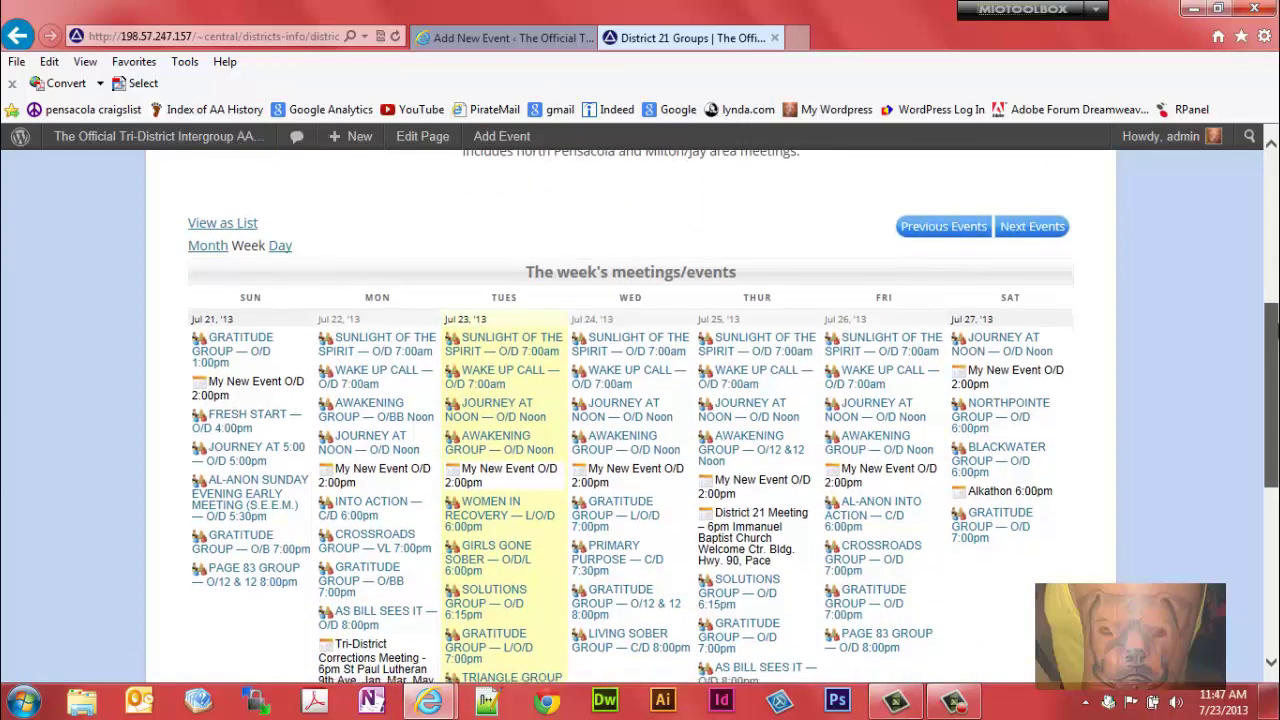
{"action": "left_click_drag", "start_coordinate": [1272, 329], "coordinate": [1274, 250]}
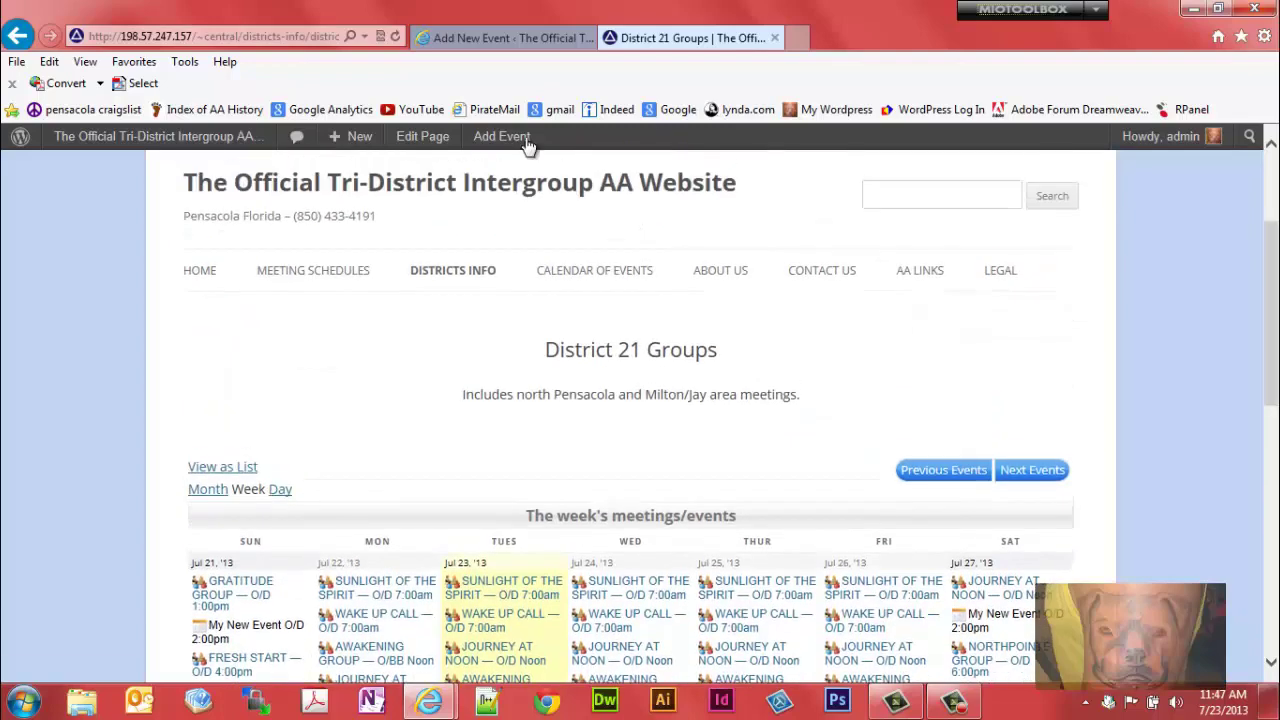